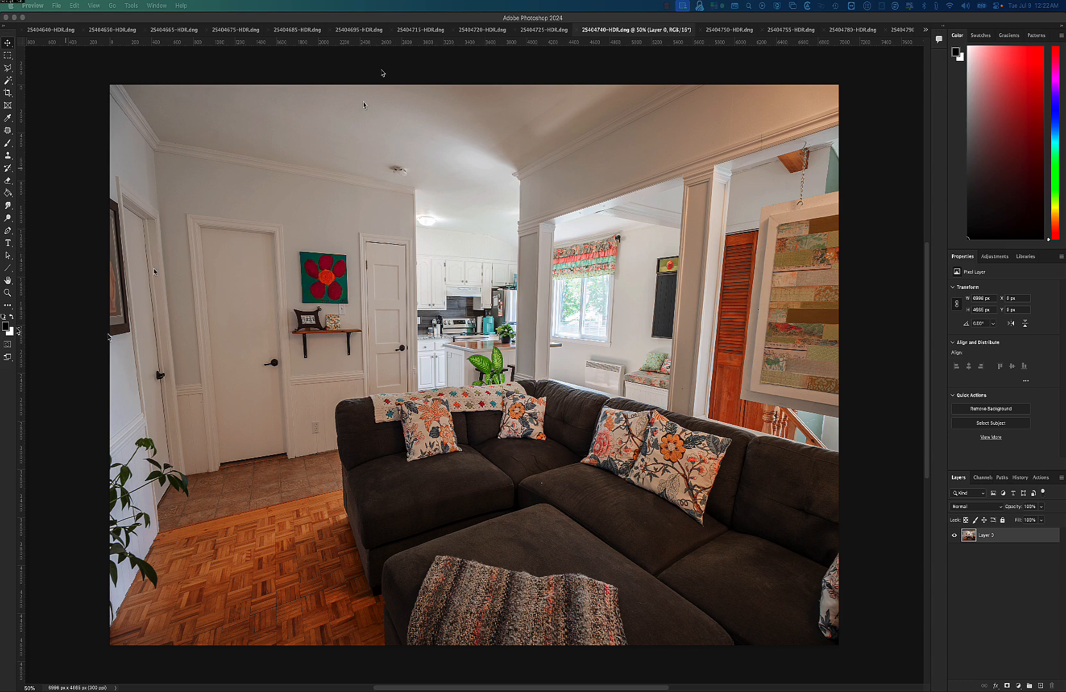
Step: Straighten the verticals of the living-room photo with Free Transform, pulling both lower corners outward and nudging the upper-left corner
click(382, 71)
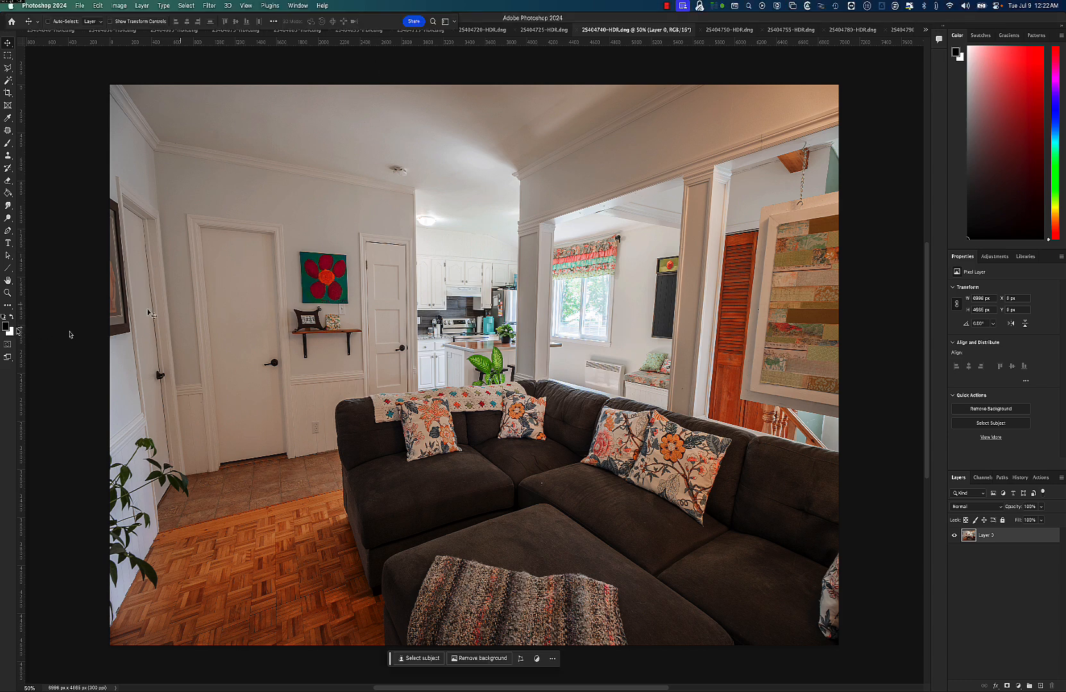
drag(20, 330, 135, 349)
click(100, 11)
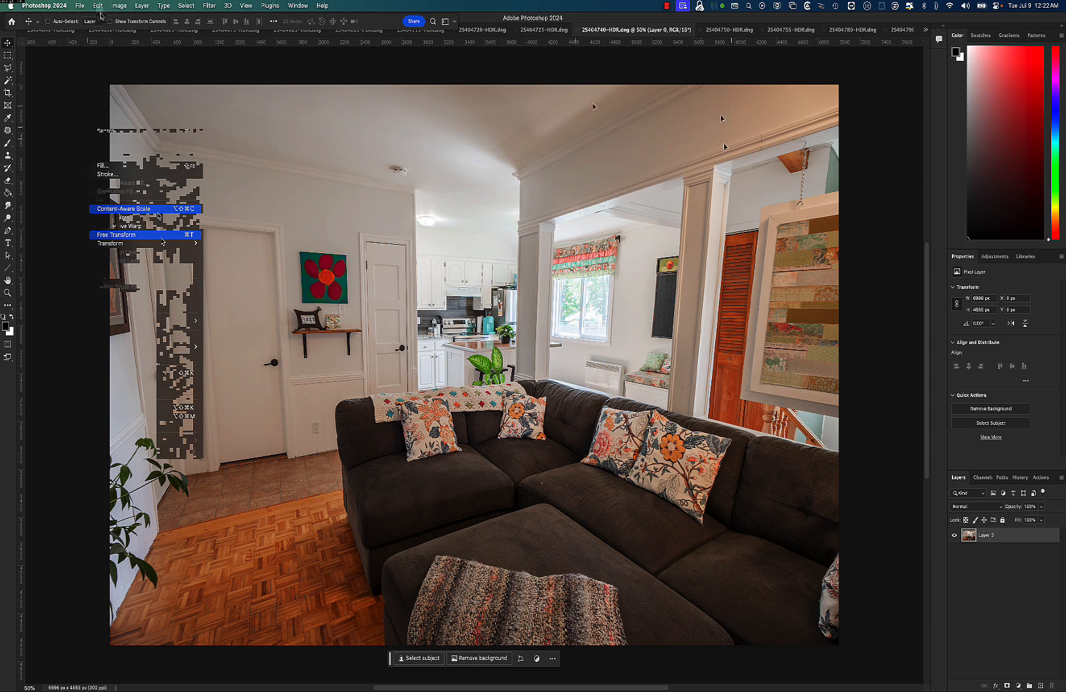
click(162, 238)
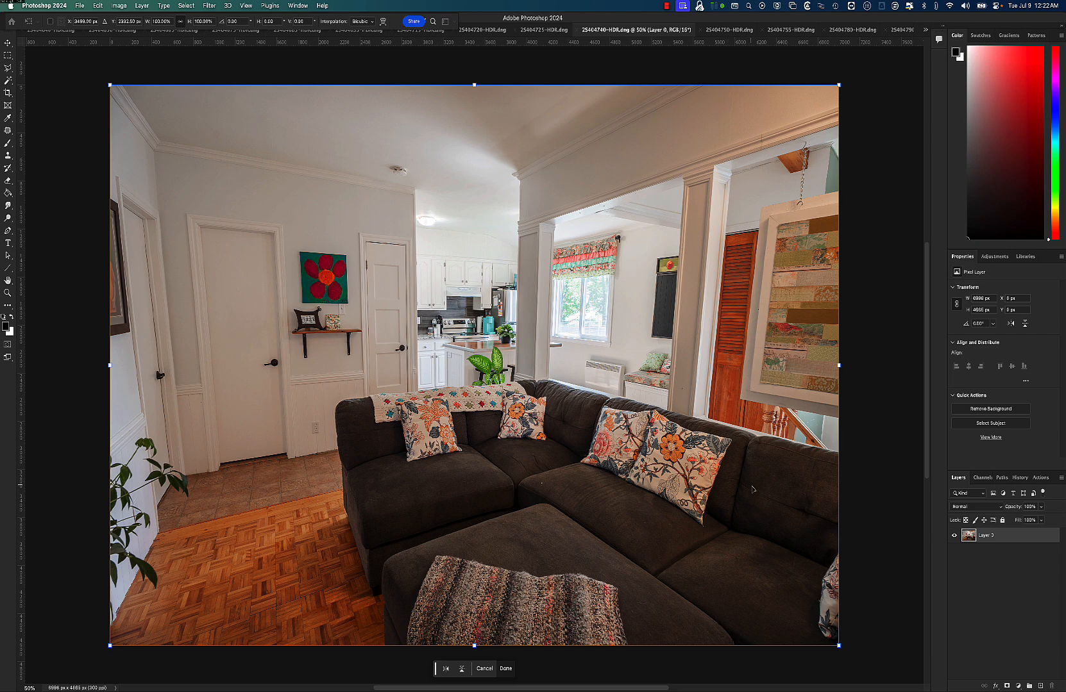
mouse_move(839, 646)
mouse_down()
mouse_move(860, 662)
mouse_move(841, 648)
mouse_up()
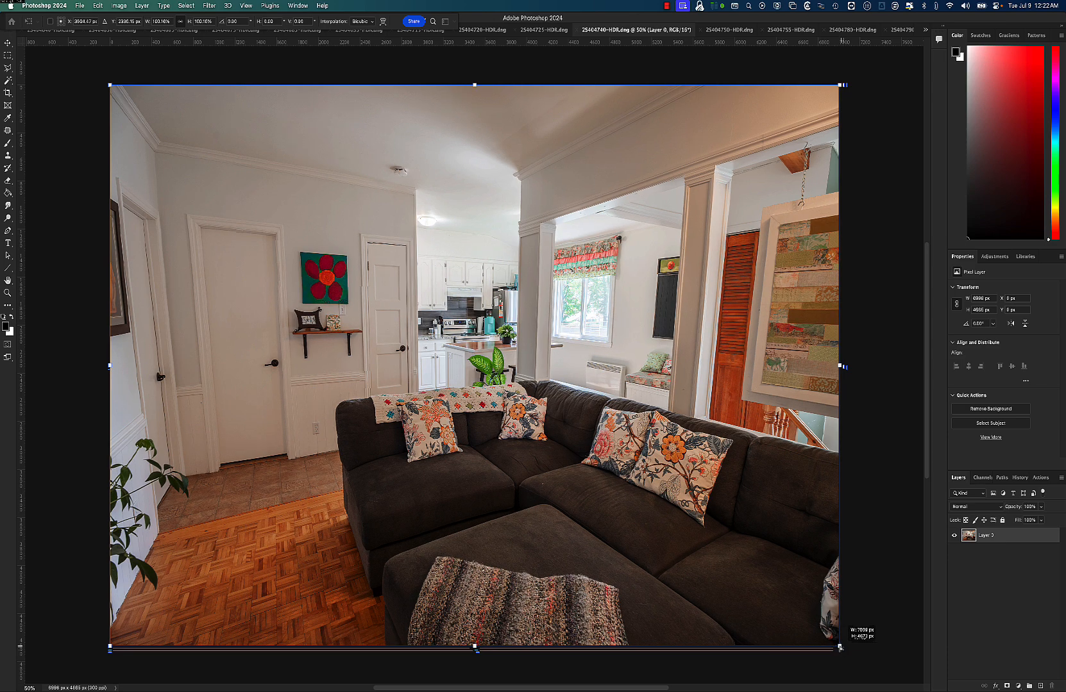
drag(840, 647, 839, 646)
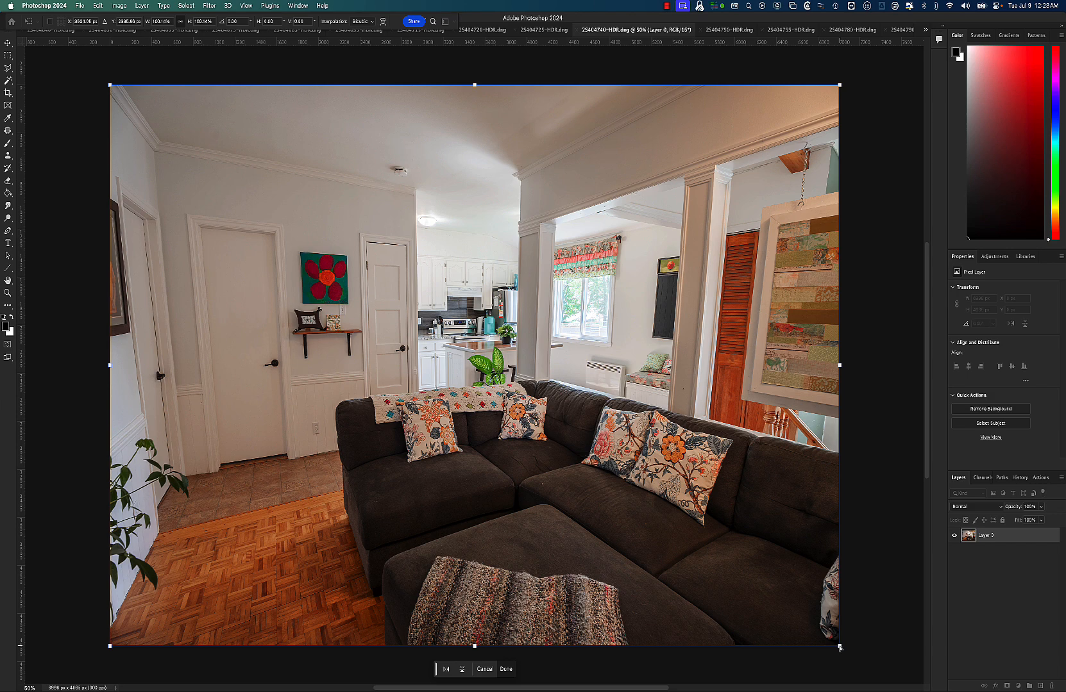
drag(841, 648, 896, 654)
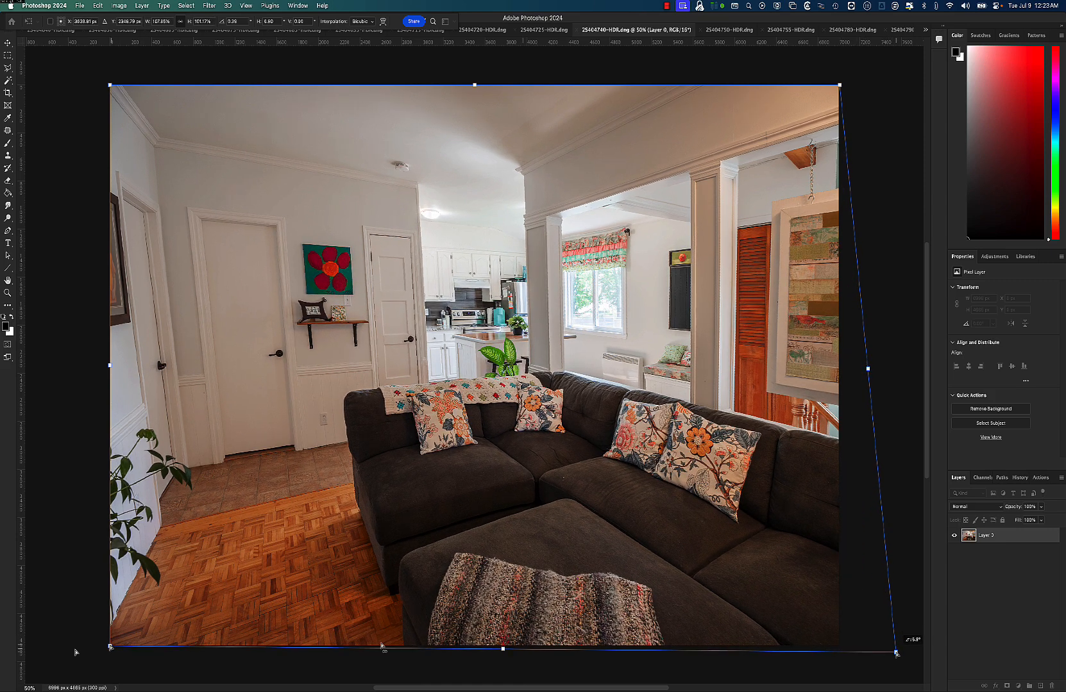
drag(112, 647, 35, 656)
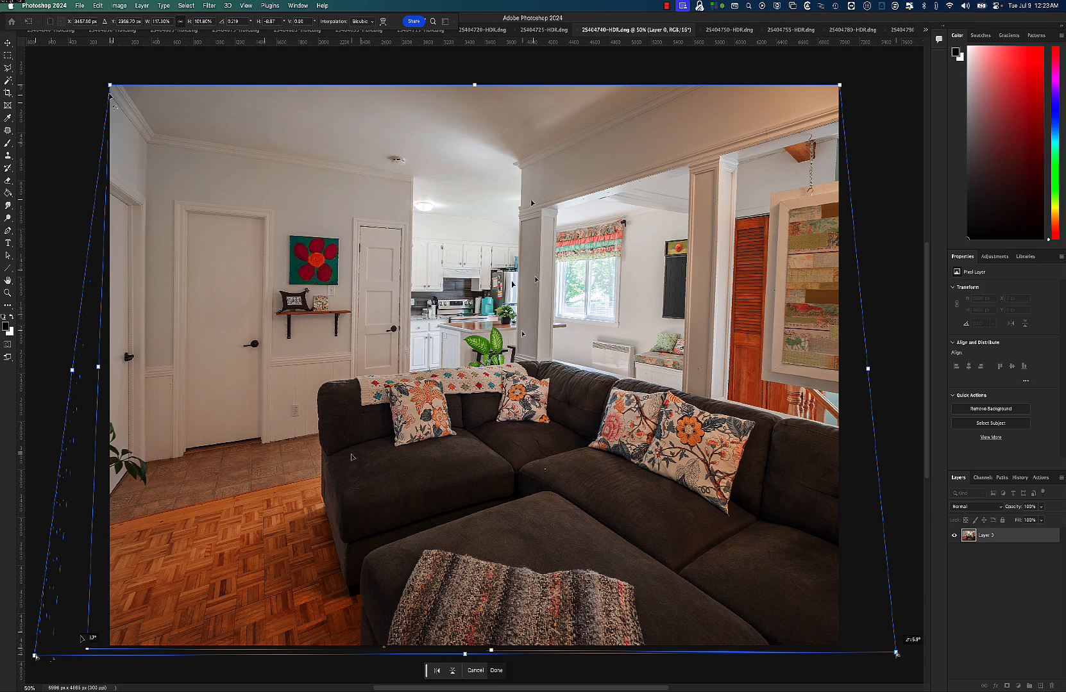
drag(108, 86, 106, 86)
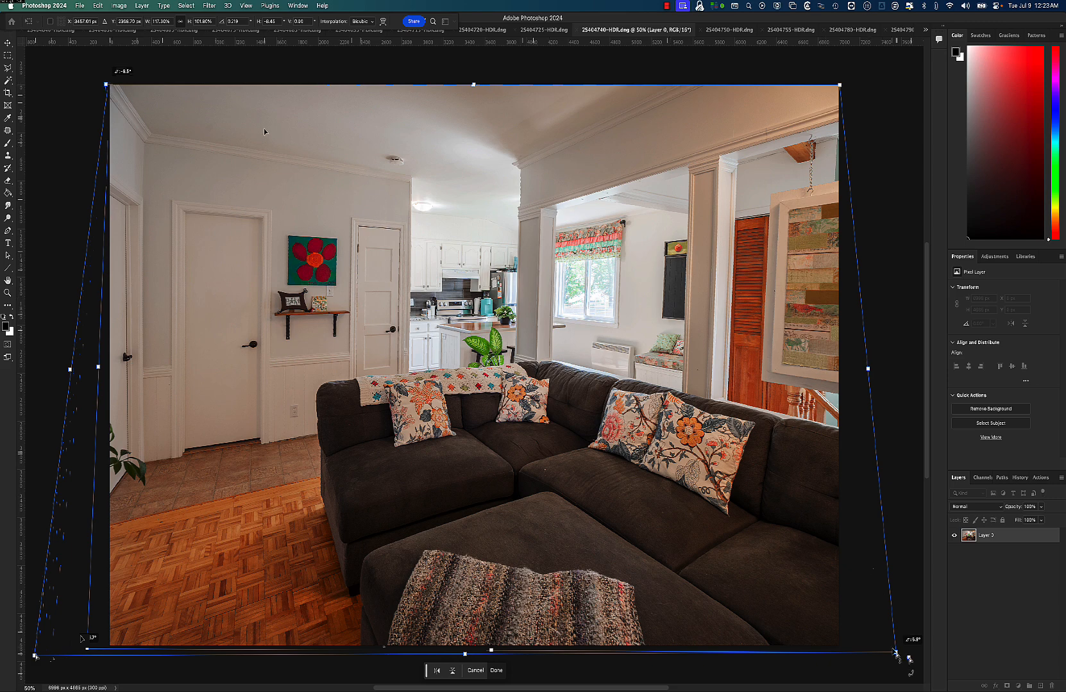
mouse_move(896, 653)
mouse_down()
mouse_move(908, 659)
mouse_move(911, 644)
mouse_move(910, 668)
mouse_up()
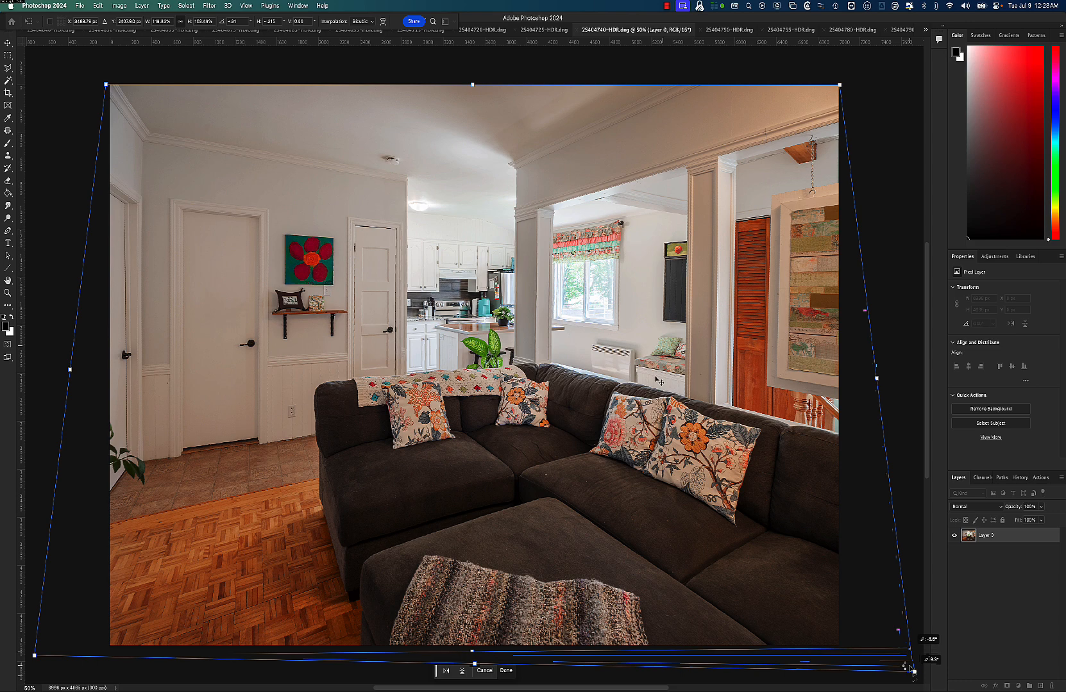
key(Return)
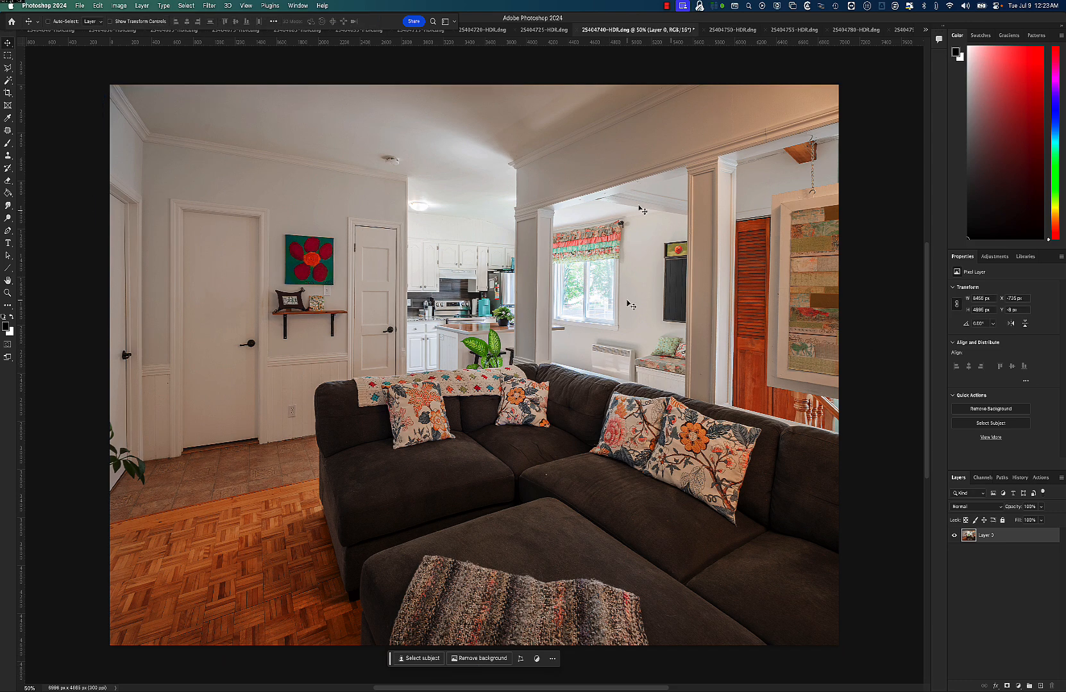
Step: Select the whole image and transform it again, stretching its upper edge upward and moving both lower corners slightly outward
key(ctrl+a)
key(ctrl+t)
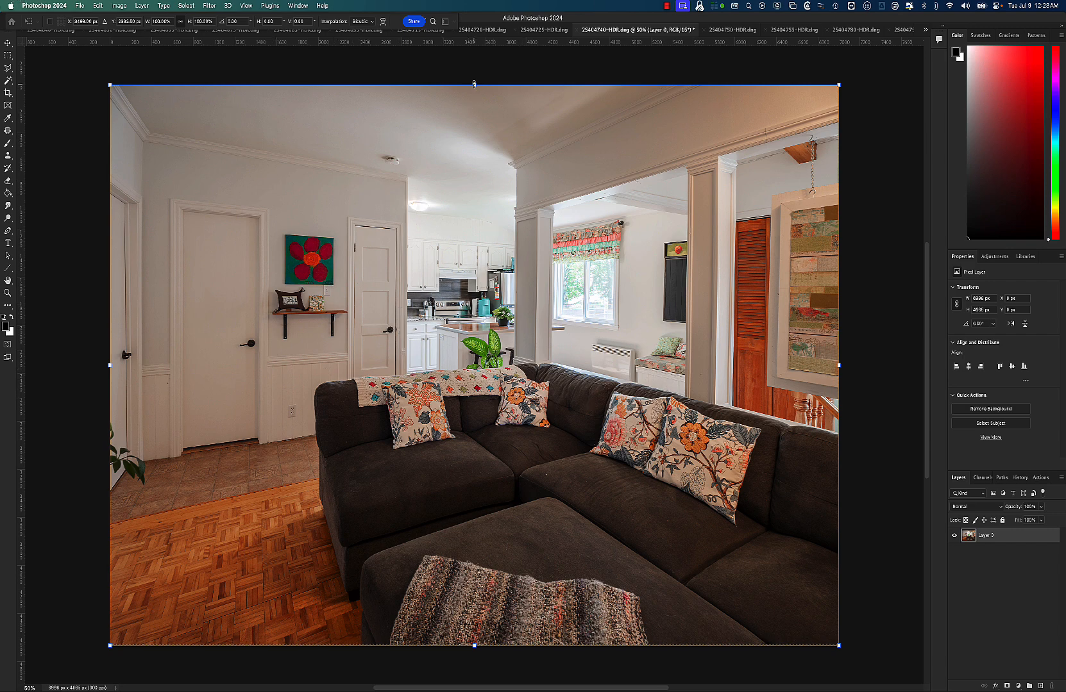
mouse_move(474, 80)
mouse_down()
mouse_move(478, 66)
mouse_move(478, 154)
mouse_move(475, 72)
mouse_up()
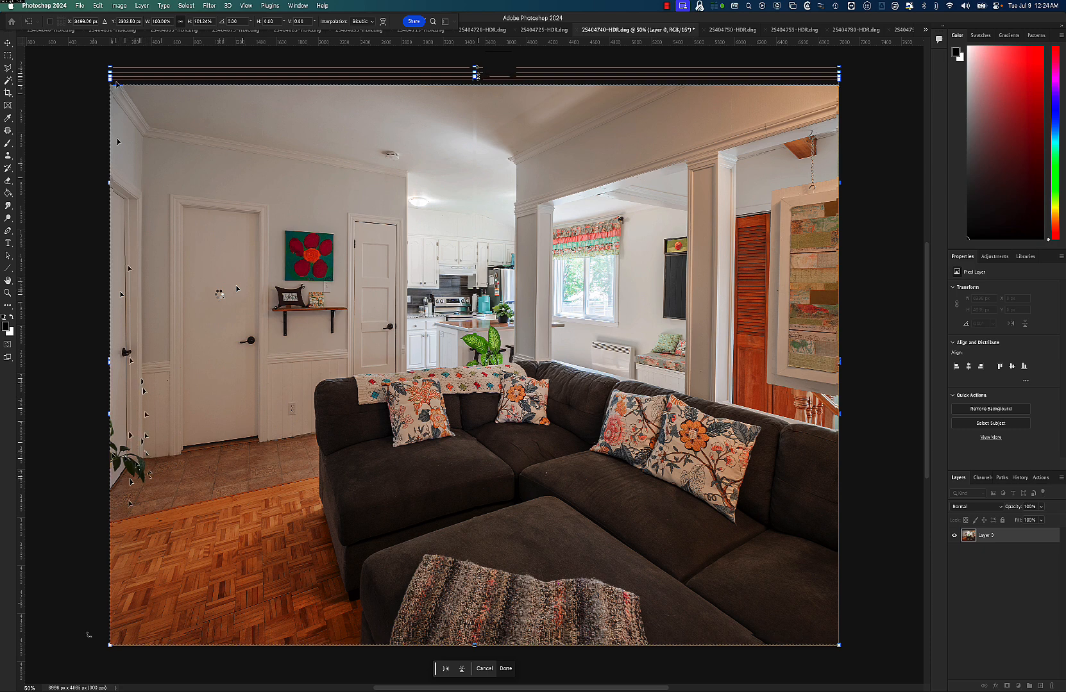
drag(111, 645, 107, 647)
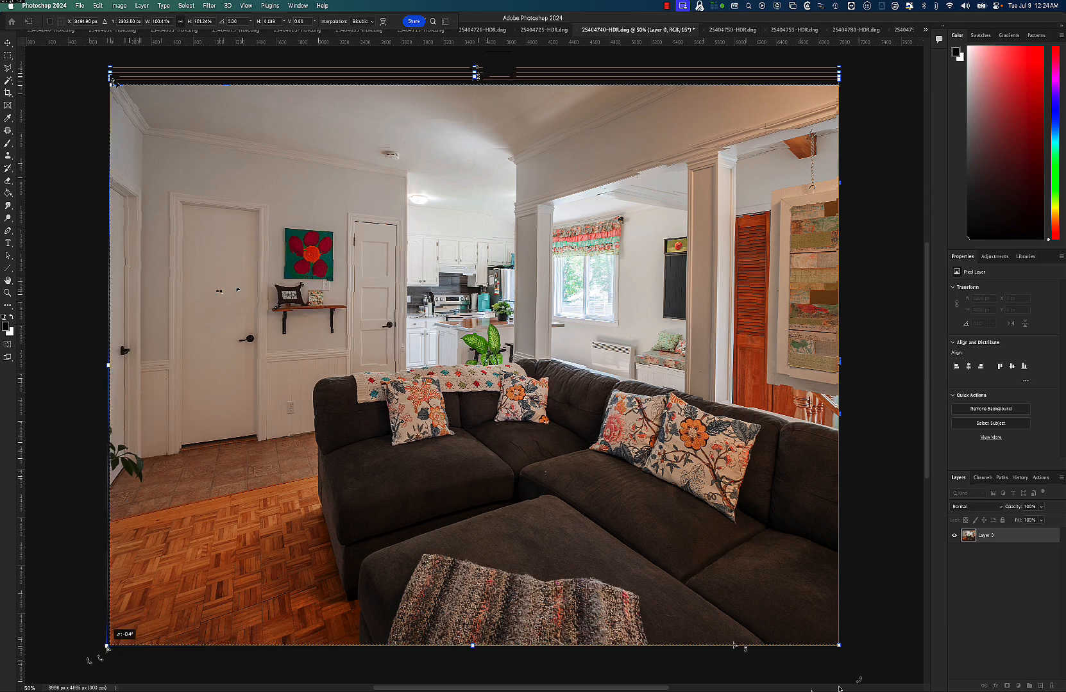
drag(839, 646, 843, 650)
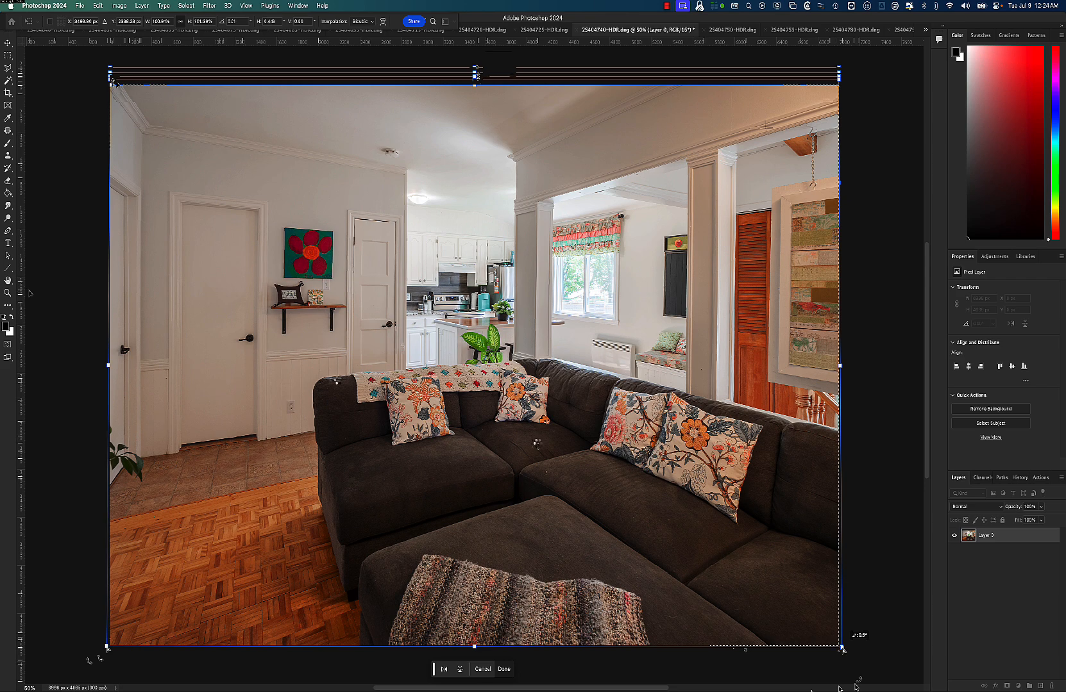
key(Return)
Step: Check the door frames and wall edges against a movable vertical guide
drag(22, 295, 252, 327)
drag(516, 327, 179, 313)
drag(475, 316, 379, 315)
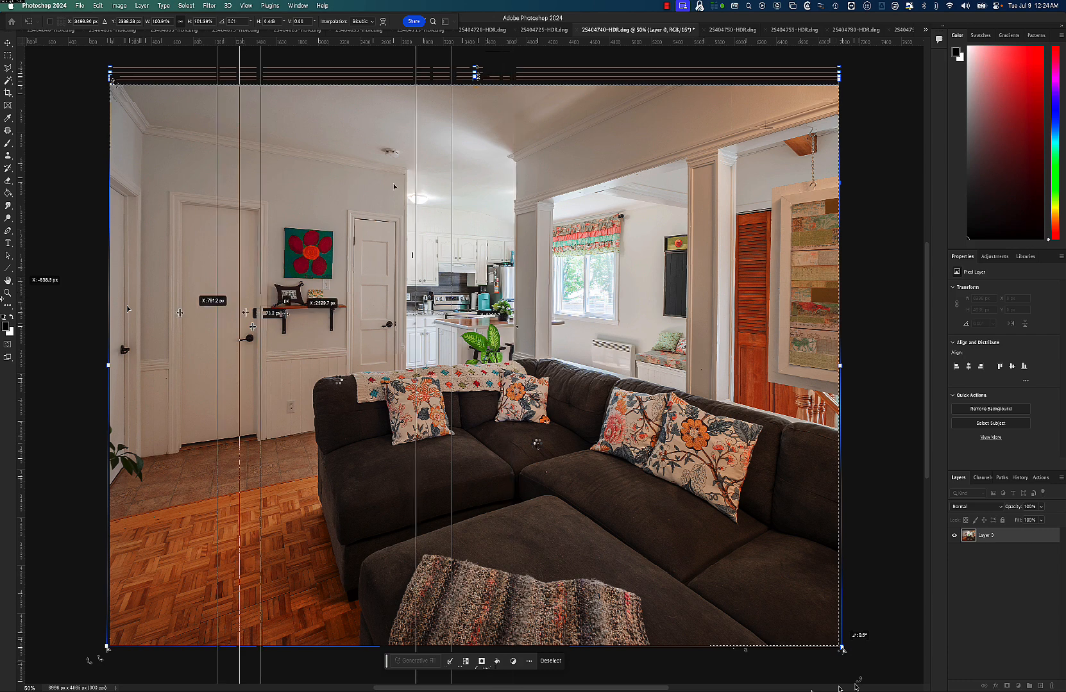
drag(180, 313, 106, 314)
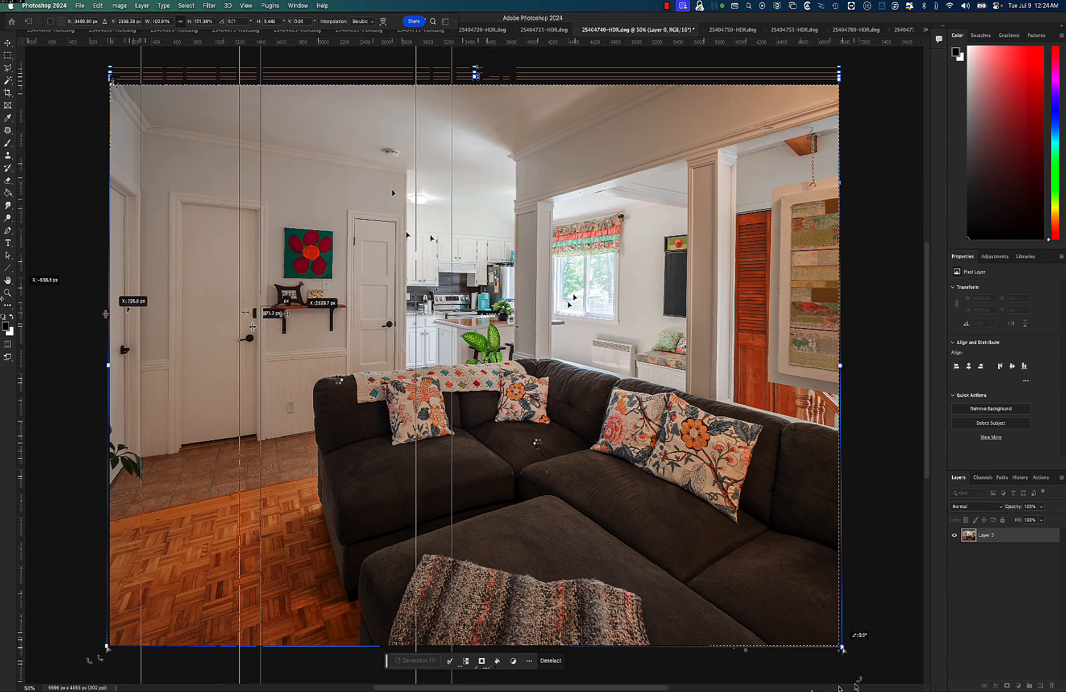
Step: Save a copy of the corrected photo as the JPEG 25404740-HDR copy at High quality
key(super+alt+s)
click(571, 409)
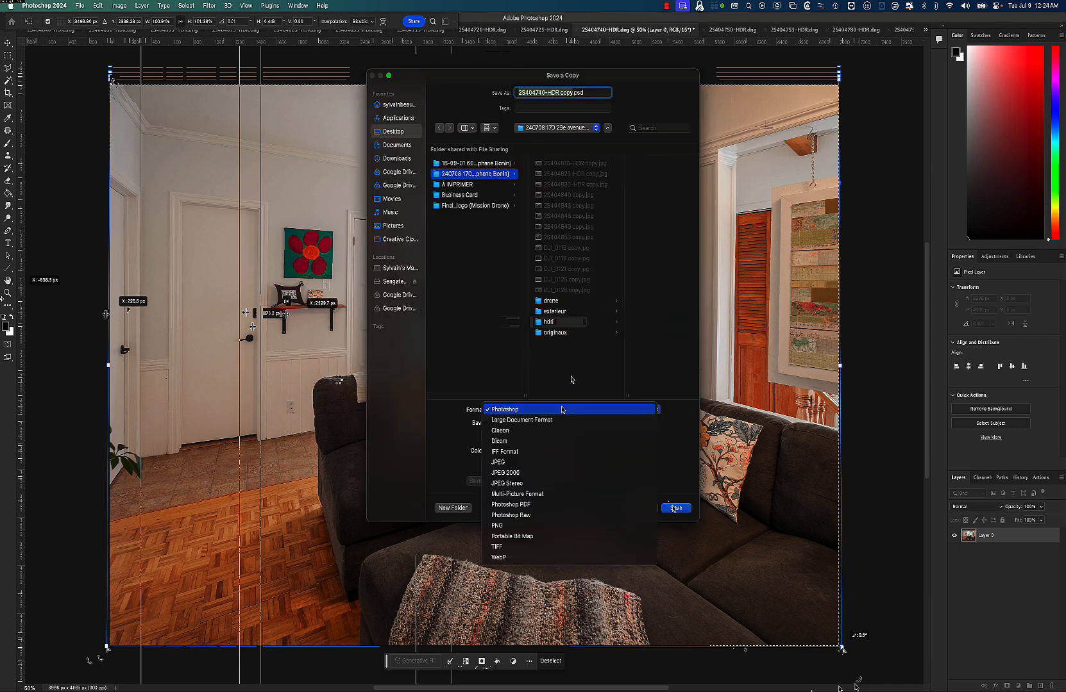
click(522, 361)
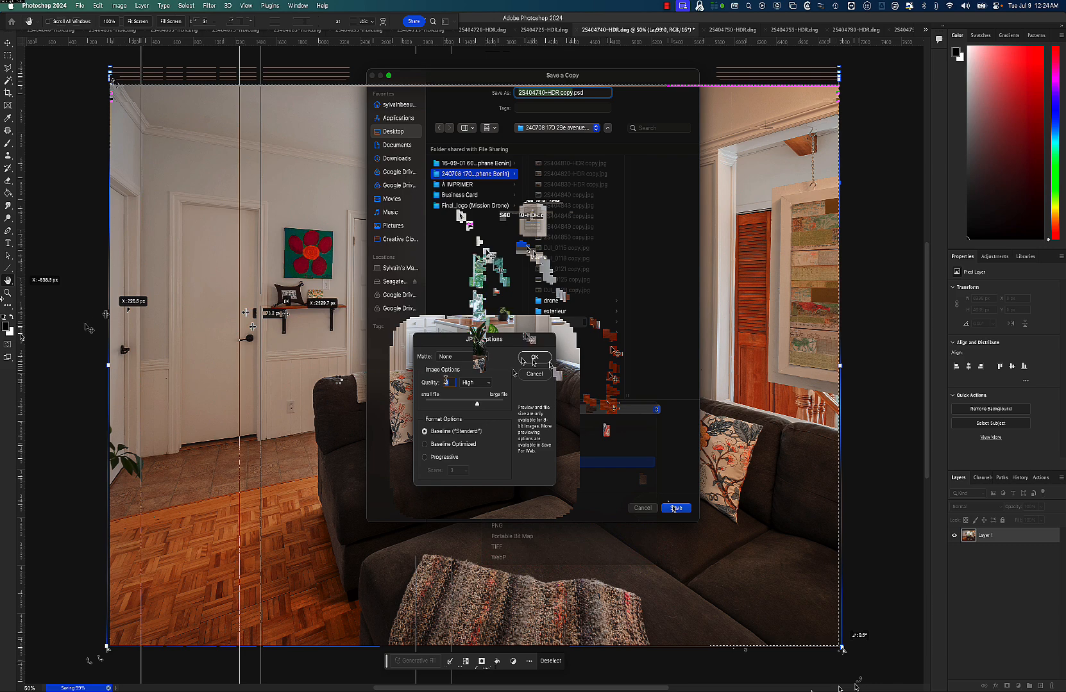
Step: Check the verticals of 25404725-HDR with a guide and correct them with Free Transform by pulling both lower corners outward
drag(22, 336, 330, 358)
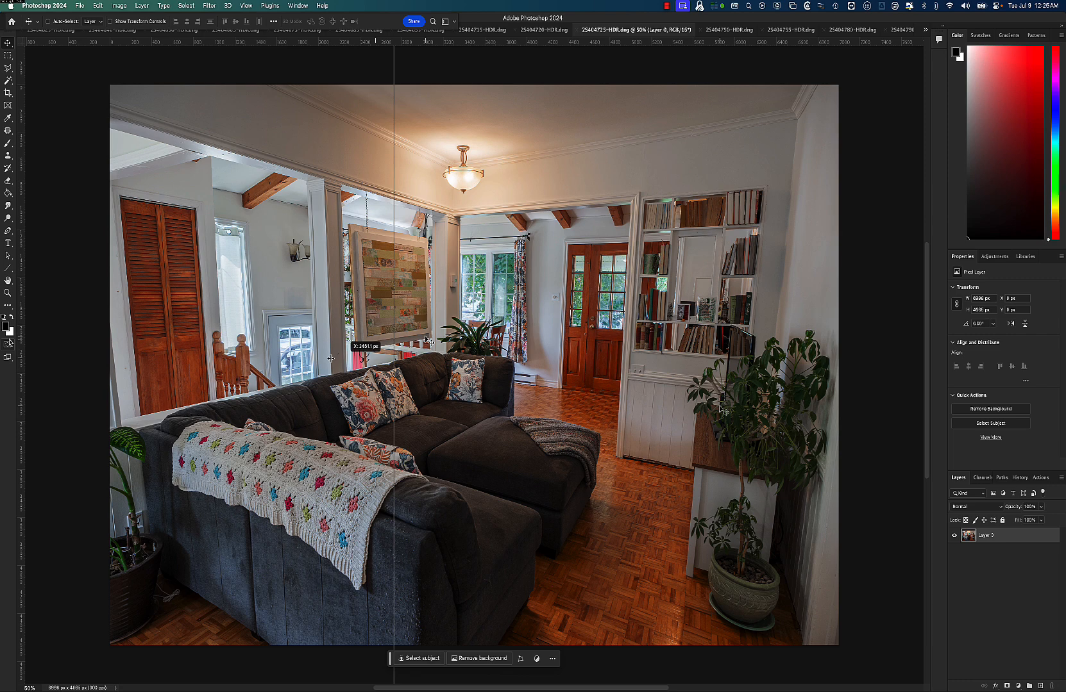
drag(427, 340, 847, 439)
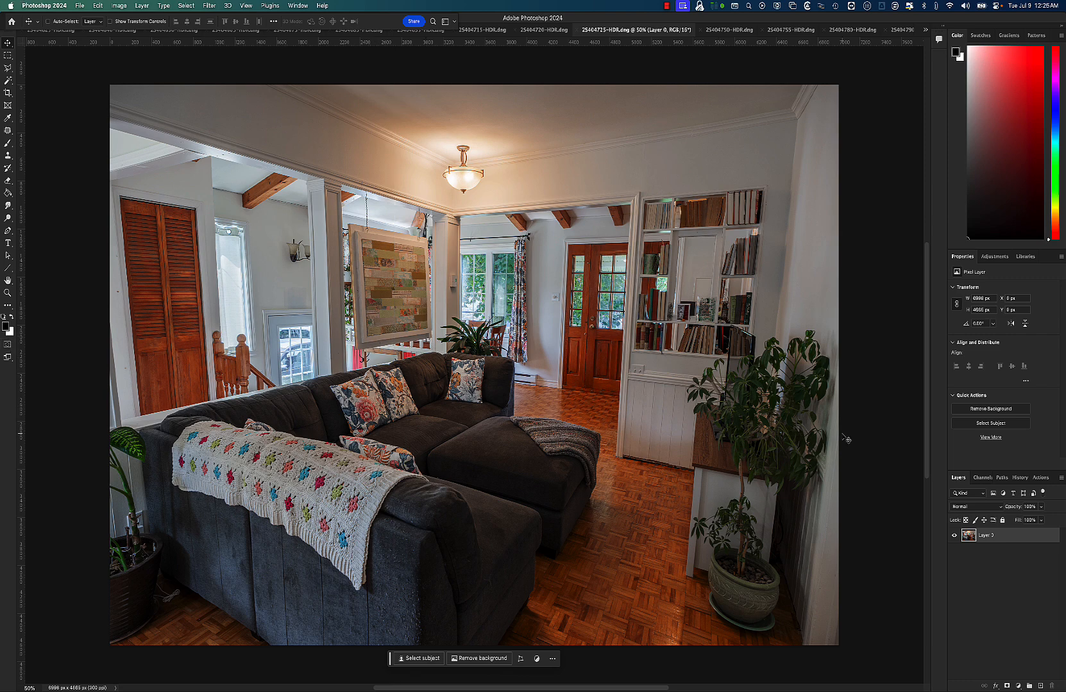
key(super+t)
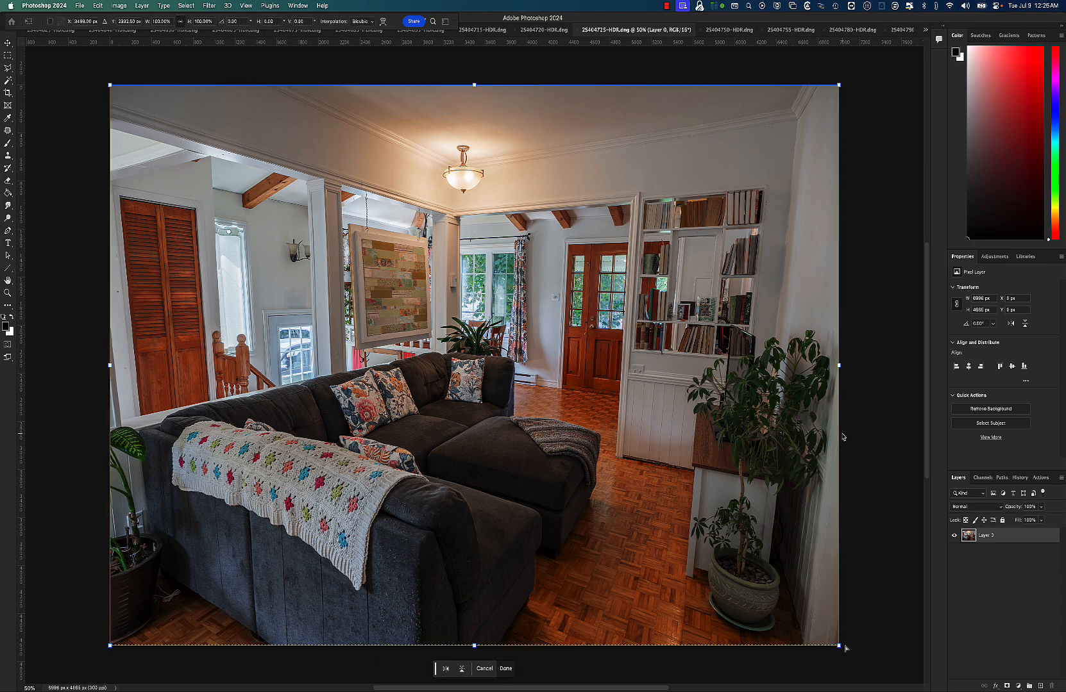
drag(838, 651, 897, 649)
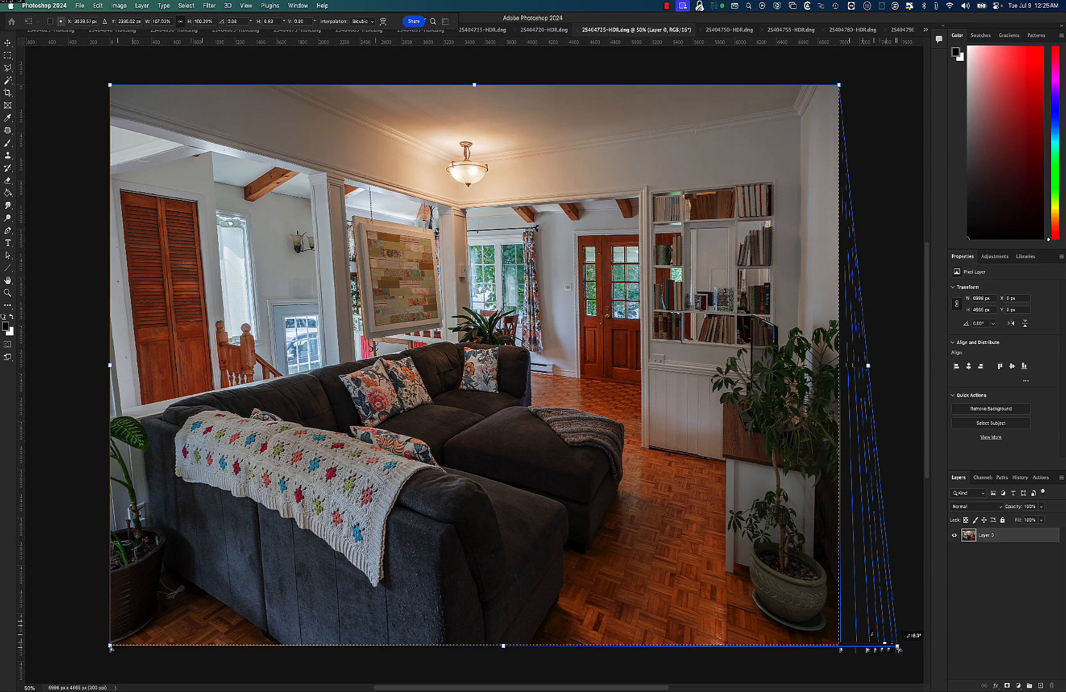
drag(110, 646, 50, 658)
key(Return)
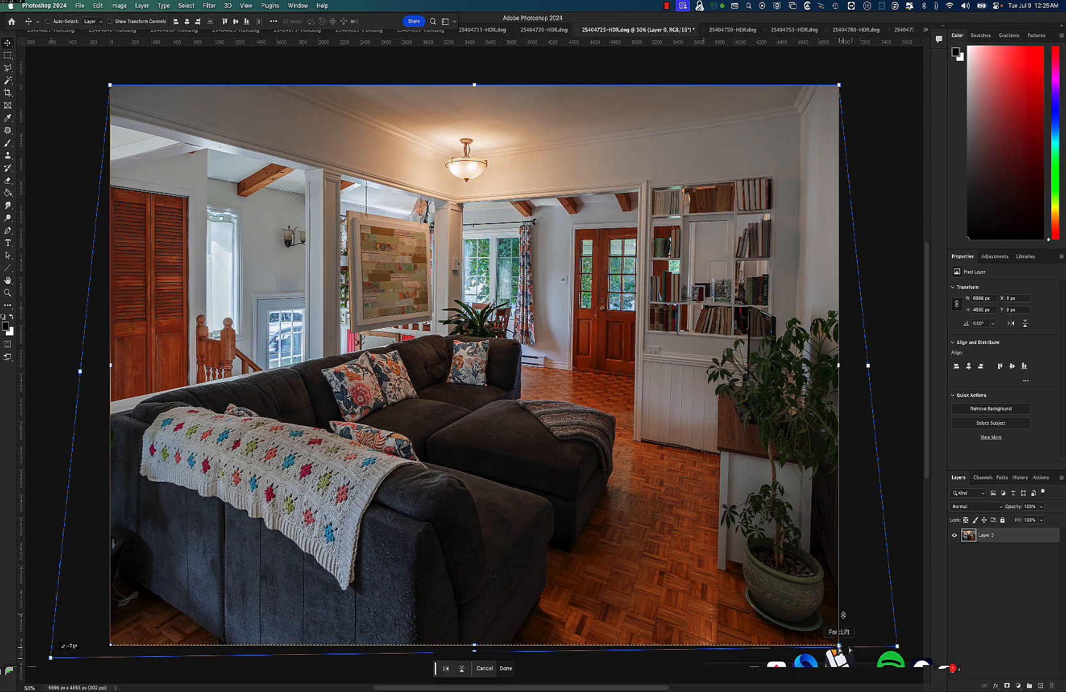
Step: Refine the sofa photo's perspective with a second Free Transform, extending the lower-right corner and raising both upper corners beyond the canvas
drag(840, 646, 850, 649)
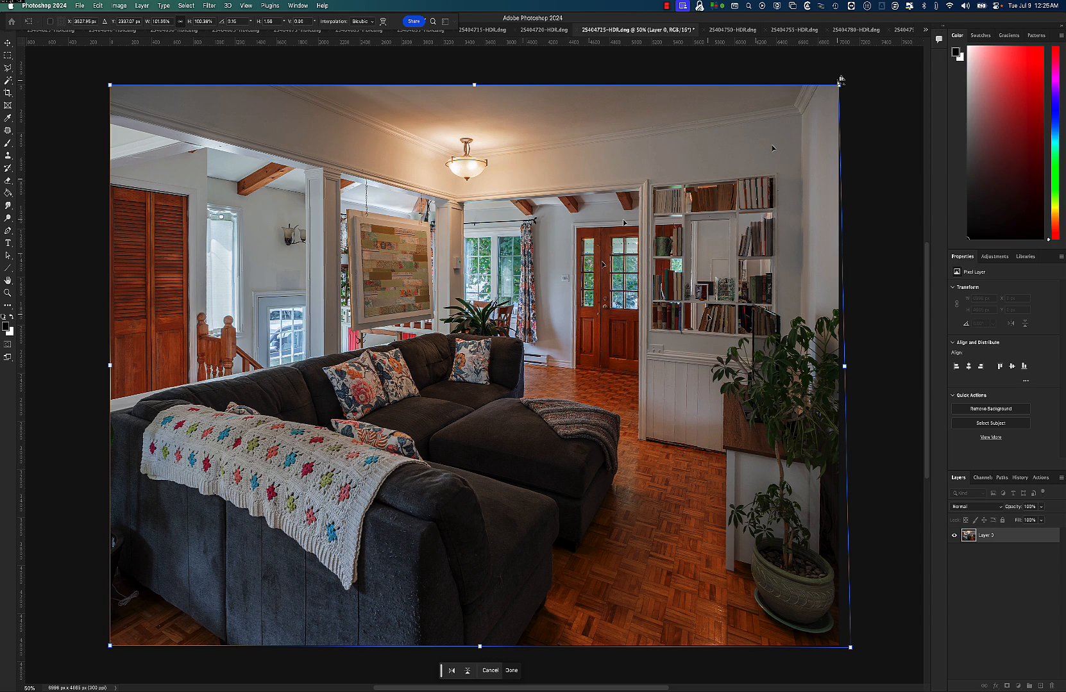
drag(840, 79, 839, 74)
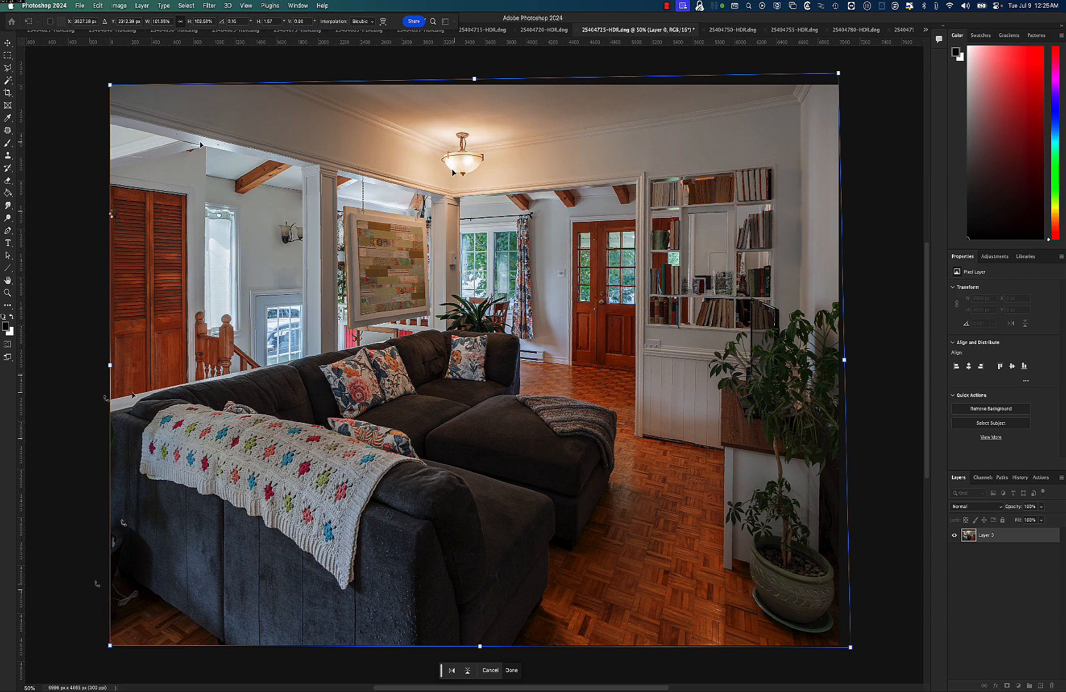
key(Return)
drag(105, 80, 94, 72)
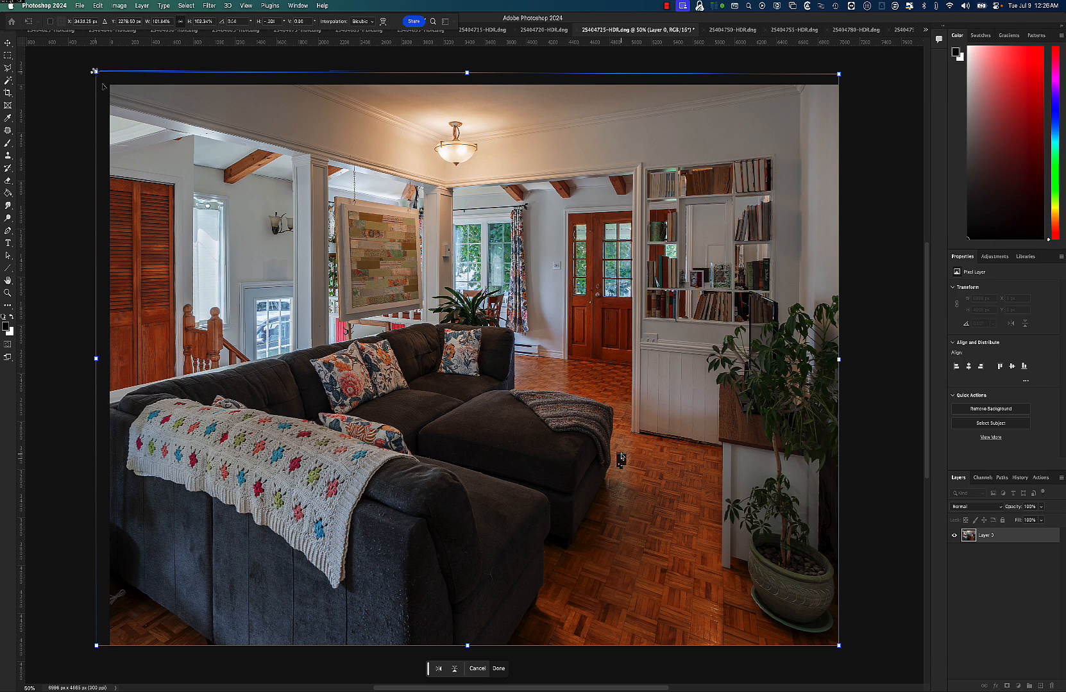
key(Return)
Step: Save a JPEG copy named 25404725-HDR copy at High quality 8, and close the original without saving changes
key(super+shift+s)
key(Return)
click(538, 408)
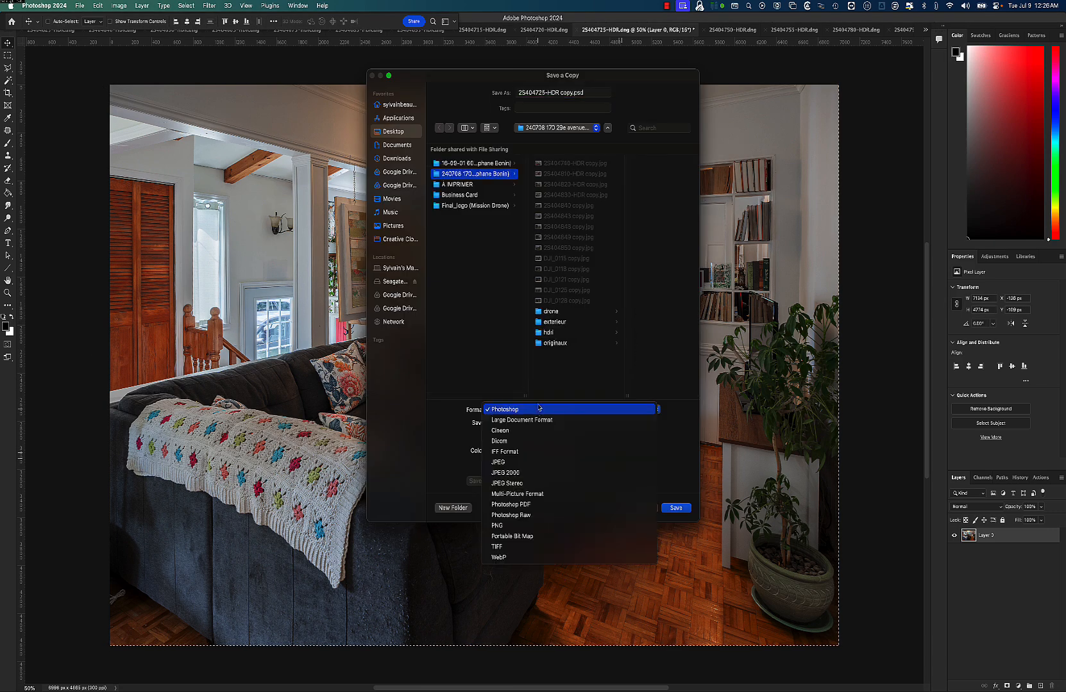
click(548, 472)
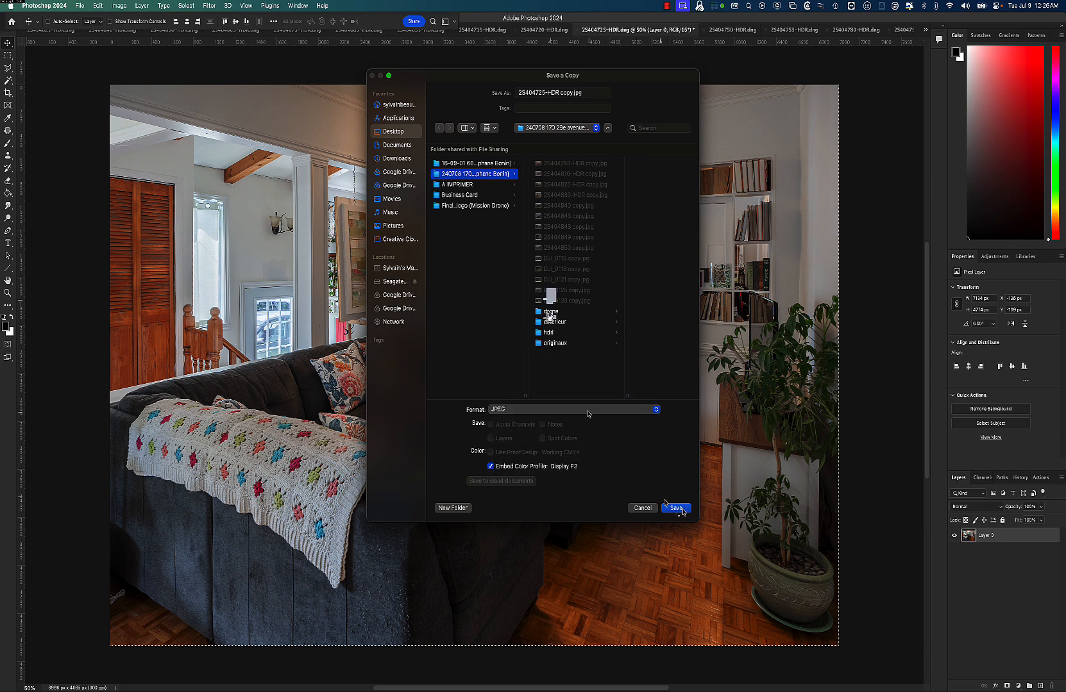
click(678, 509)
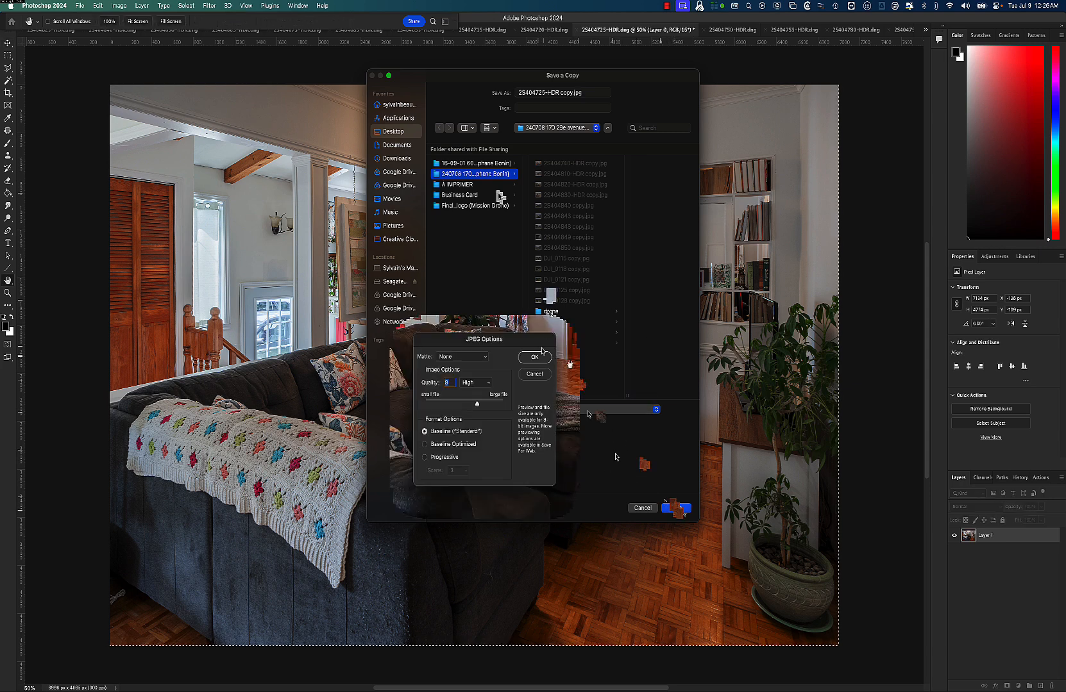
click(540, 355)
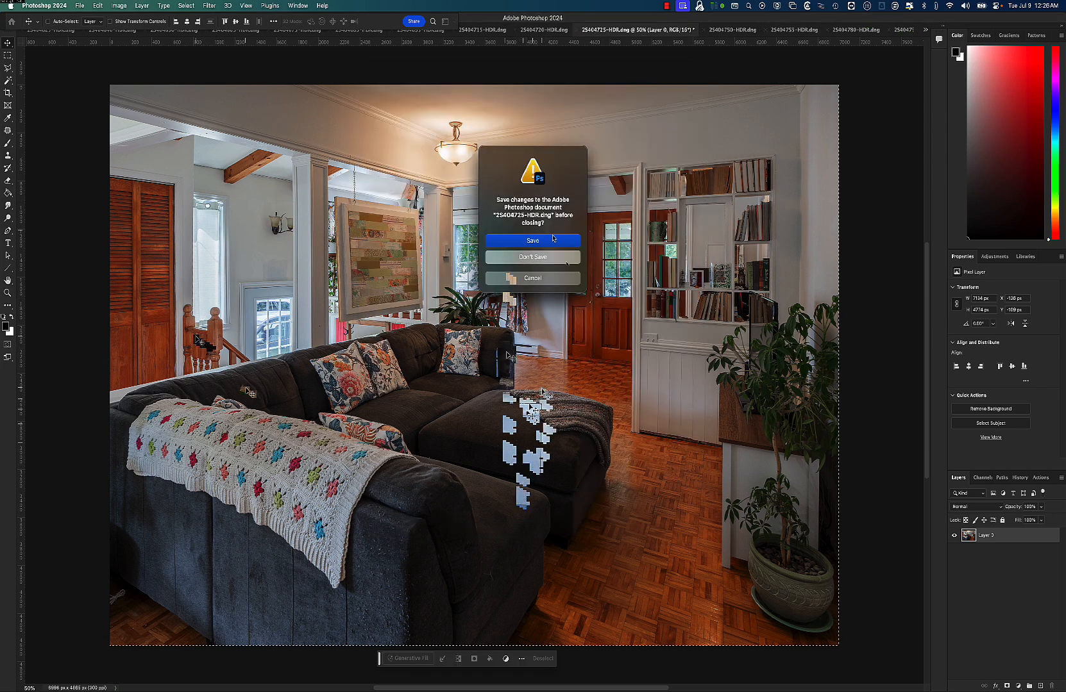
click(566, 259)
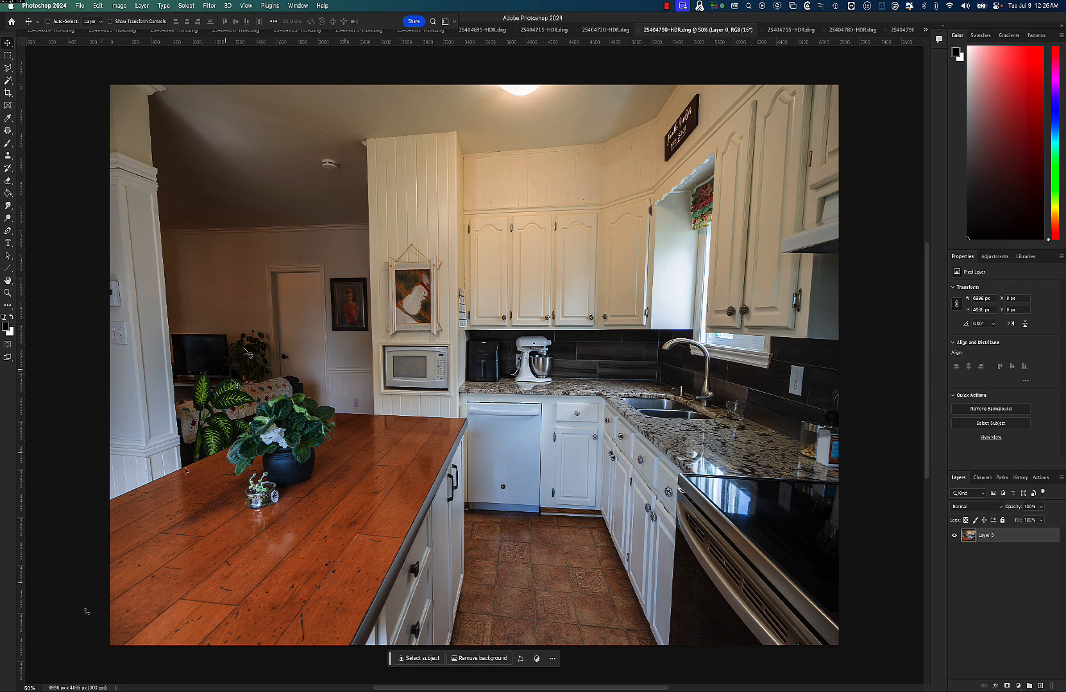
Step: Try correcting the kitchen photo's verticals with Free Transform, pulling both lower corners outward and slightly below the canvas
key(super+a)
key(super+c)
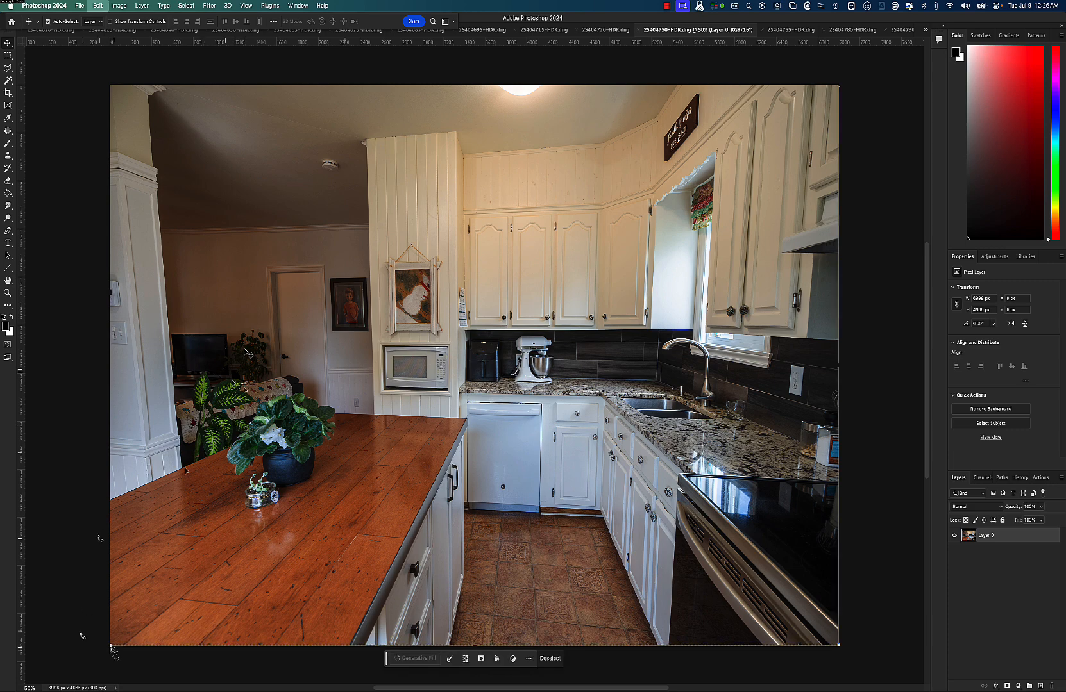
key(super+t)
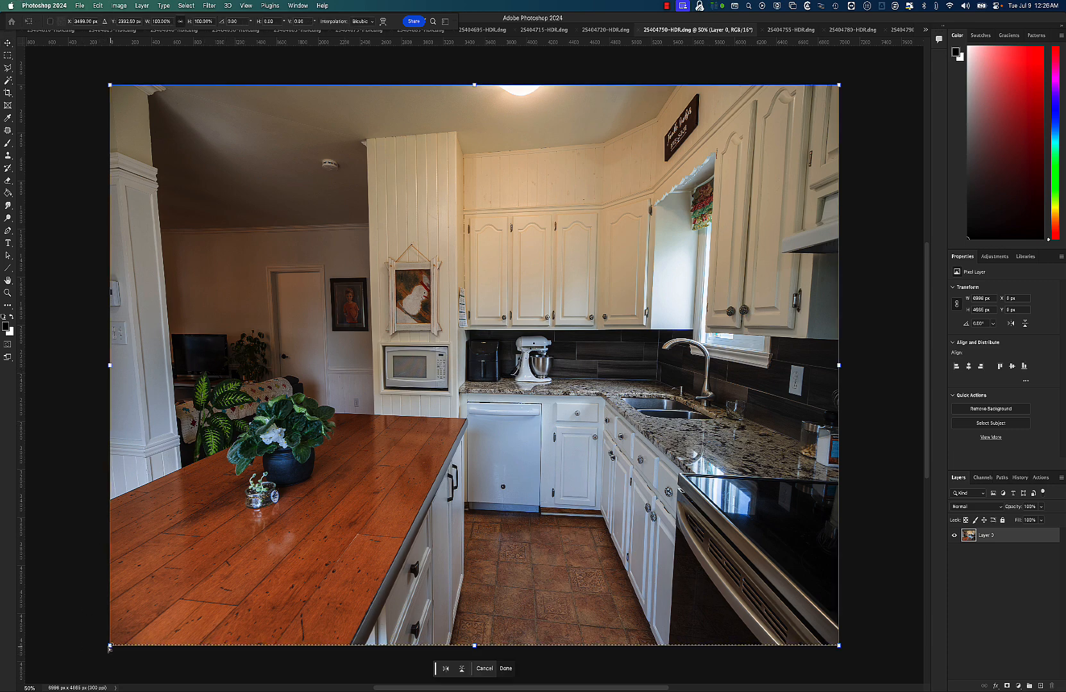
key(Return)
drag(110, 648, 55, 650)
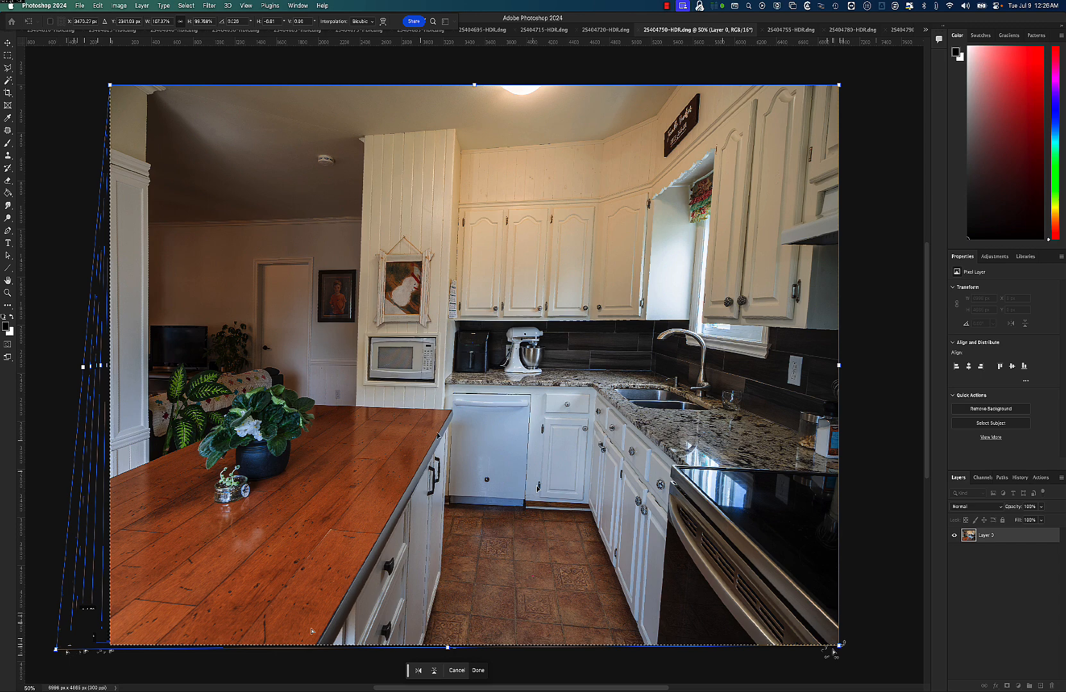
drag(867, 654, 885, 659)
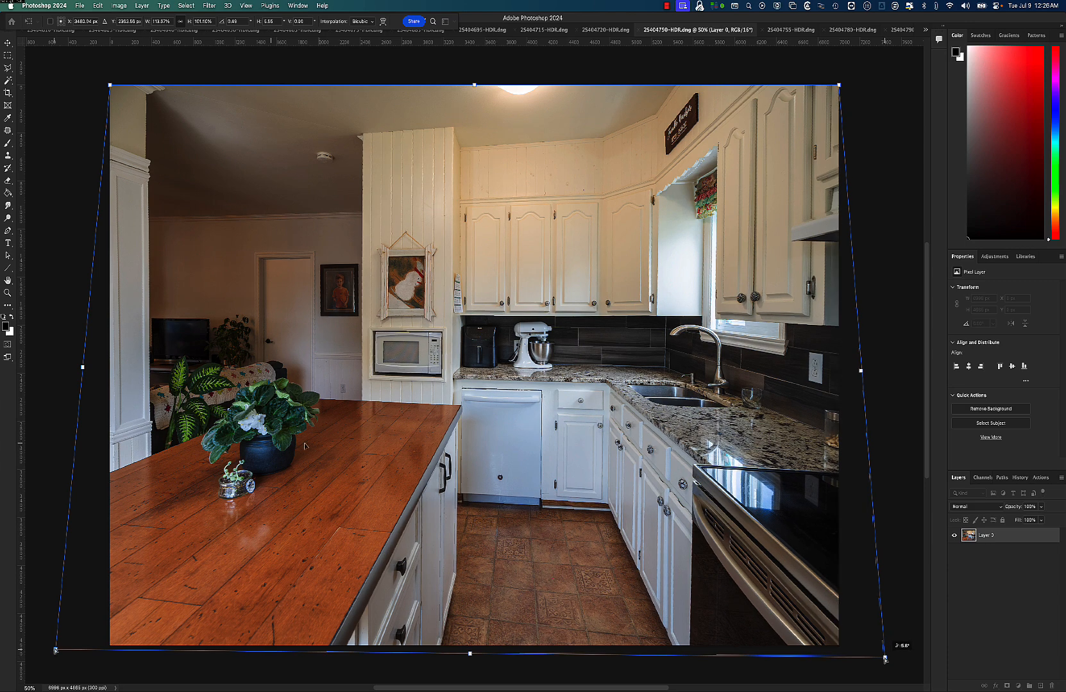
drag(54, 650, 59, 654)
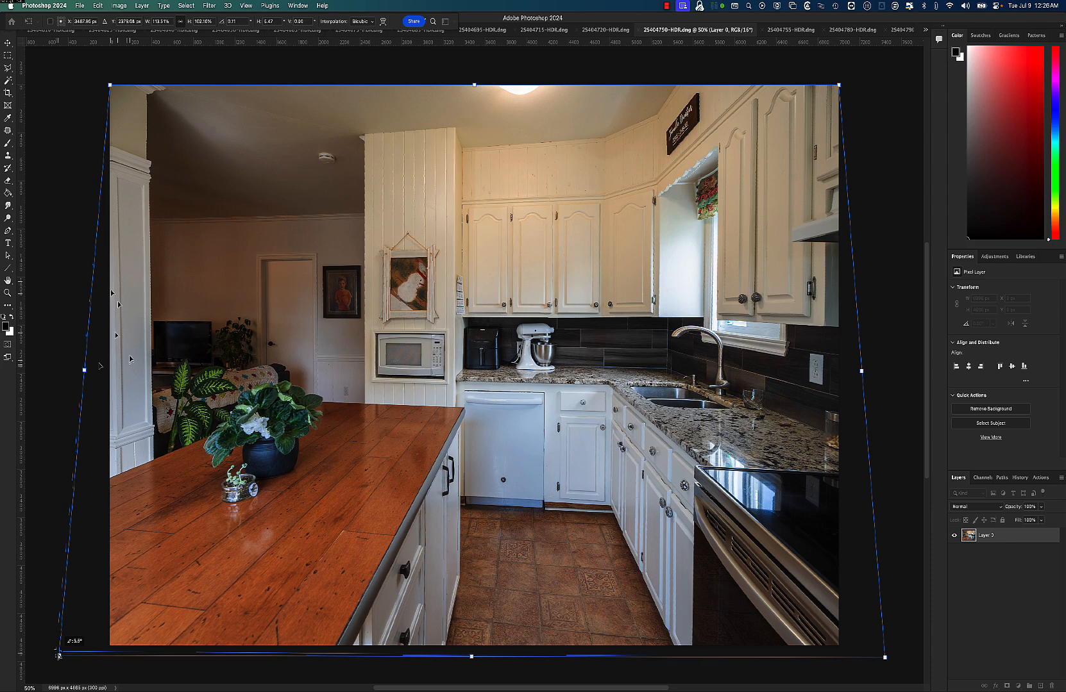
drag(59, 654, 59, 655)
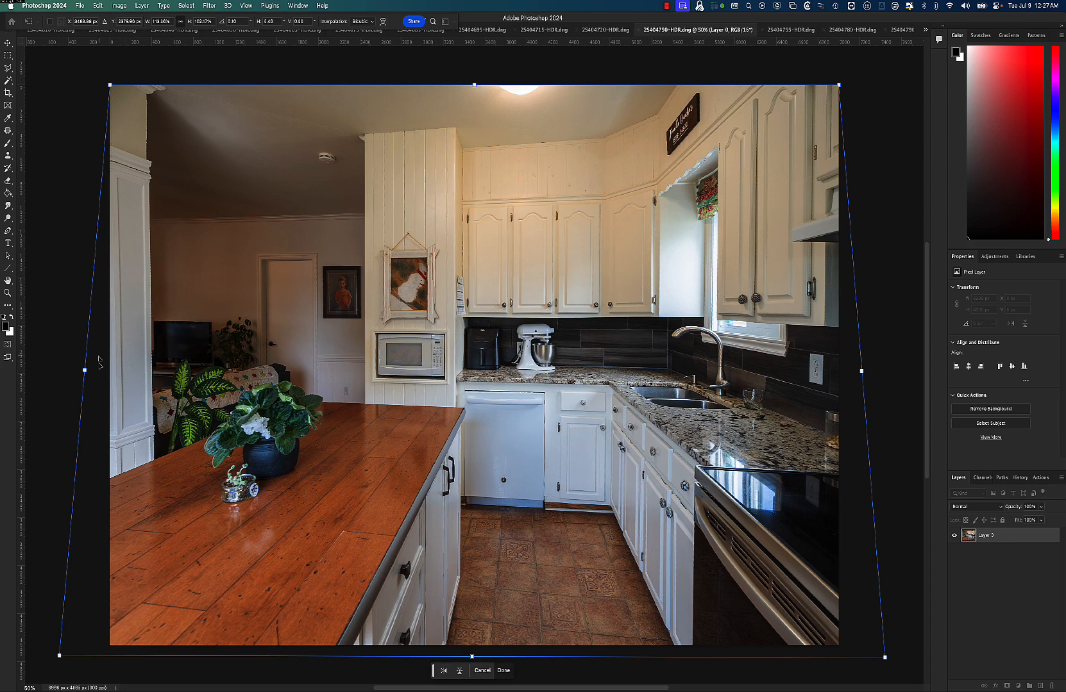
key(Return)
key(super+a)
key(super+t)
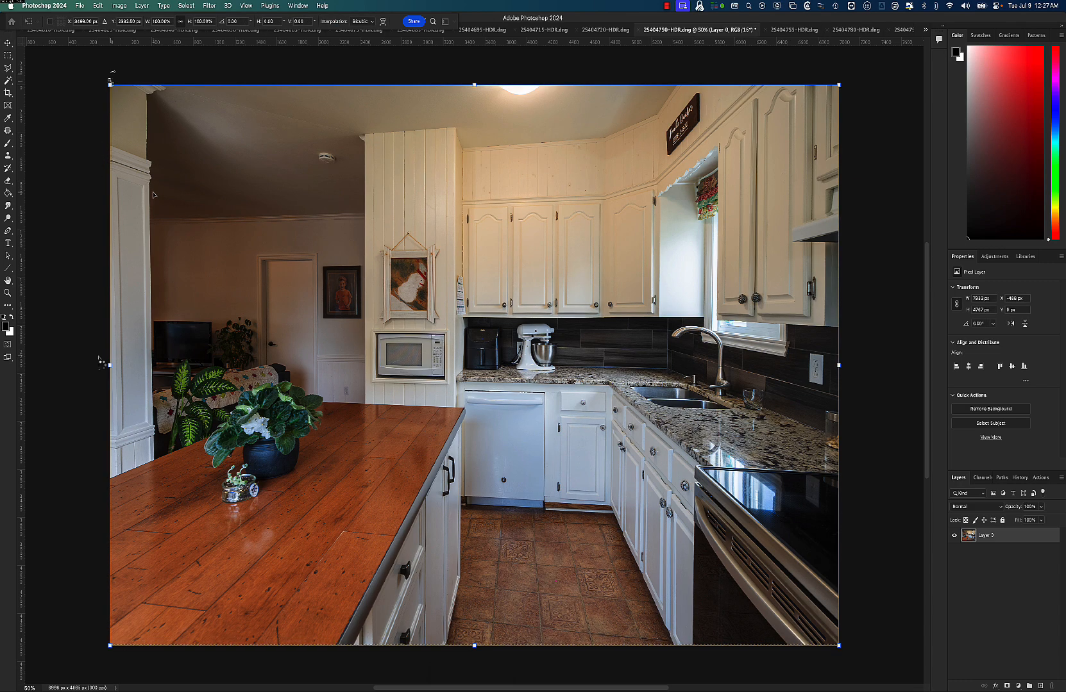
key(Return)
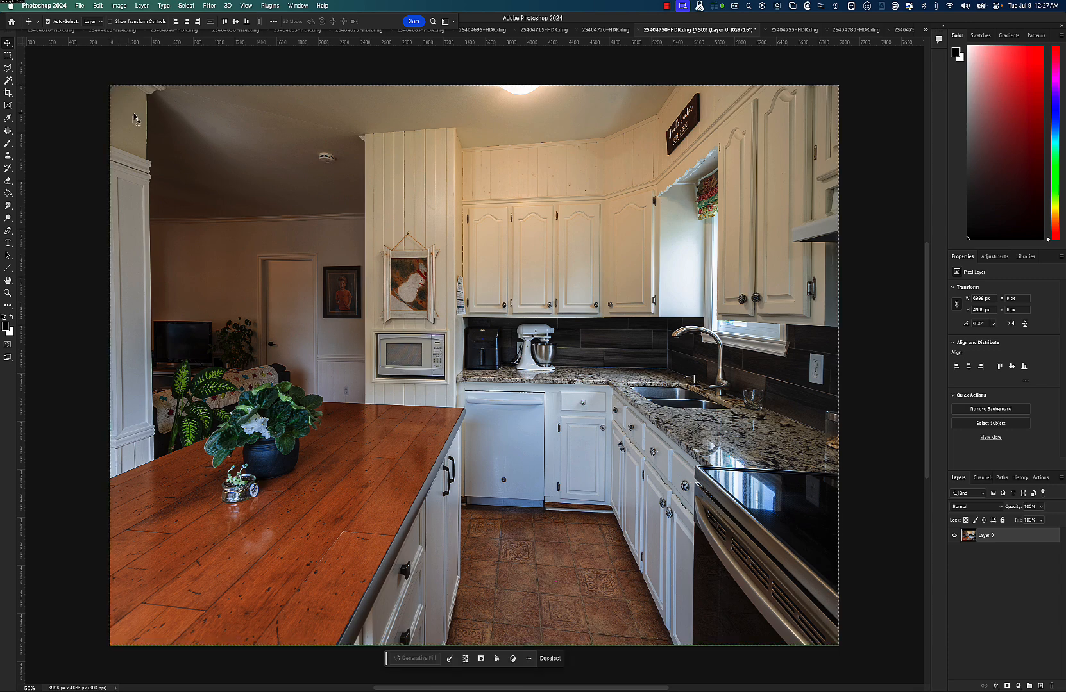
Step: Straighten the kitchen photo's verticals with Free Transform, extending the lower-left and lower-right image corners outward and down beyond the canvas
key(super+t)
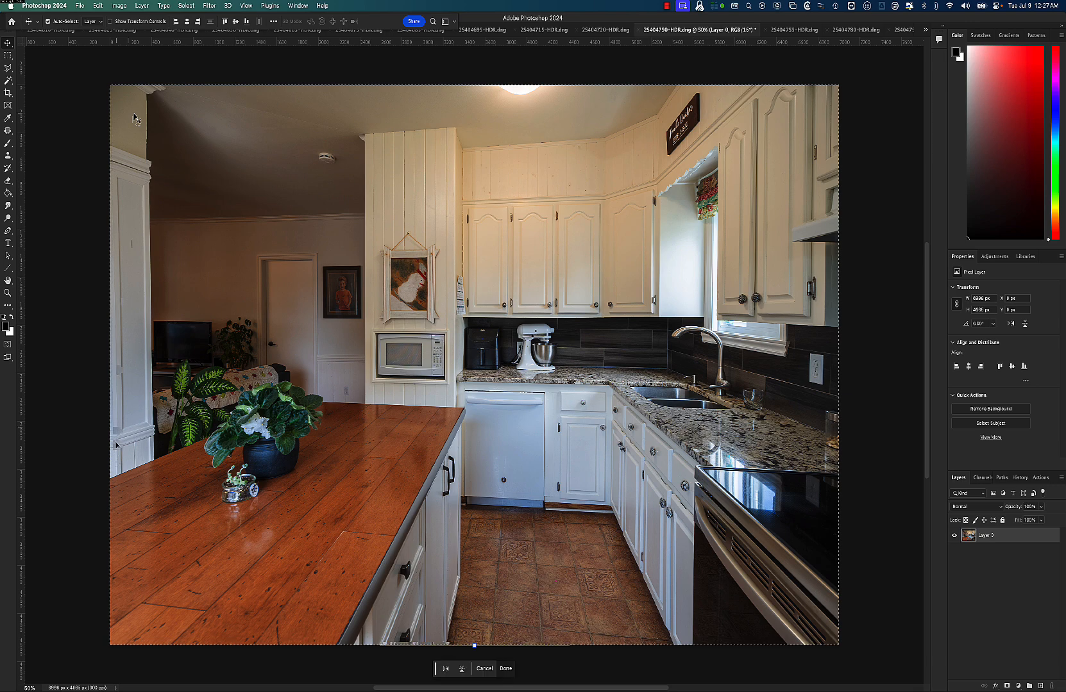
drag(111, 644, 55, 654)
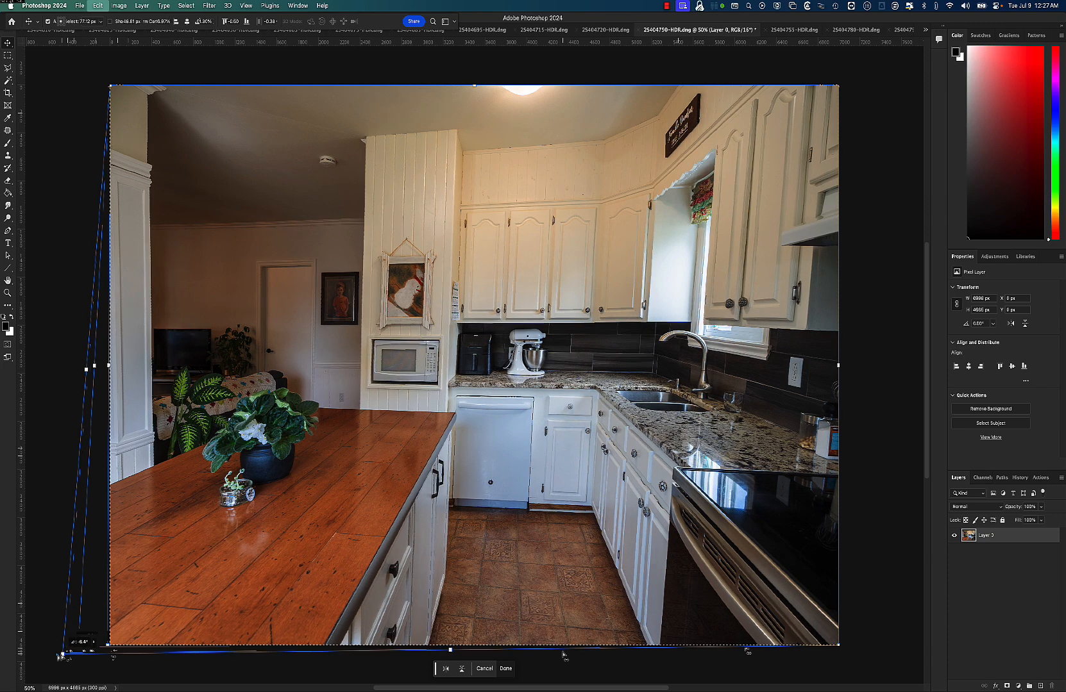
drag(839, 648, 882, 667)
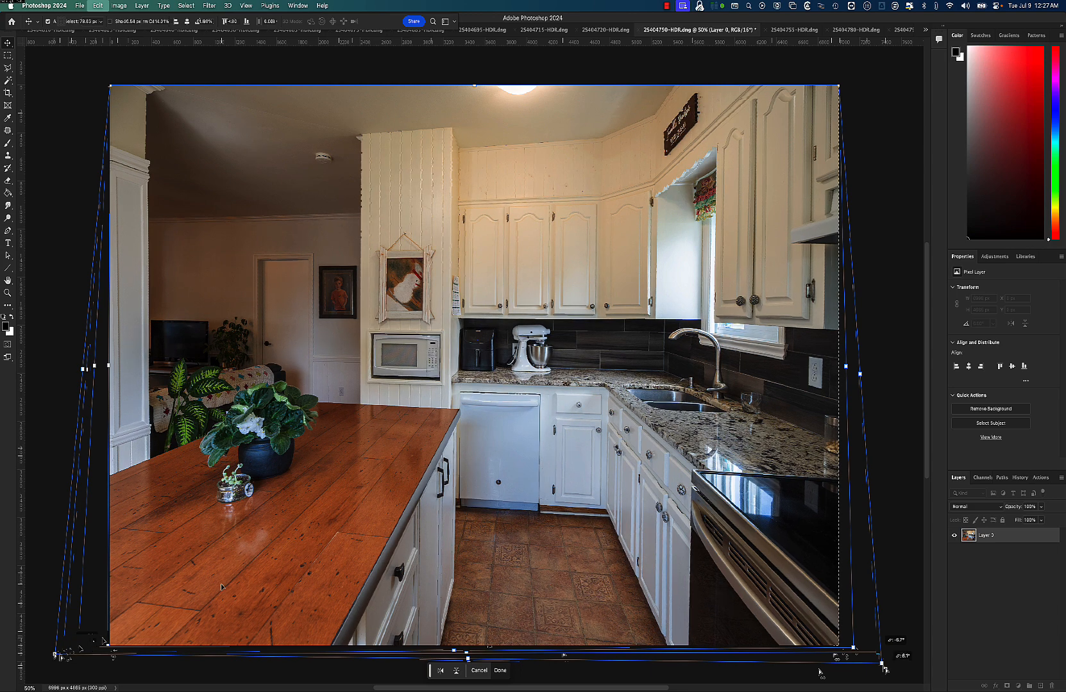
drag(55, 655, 62, 658)
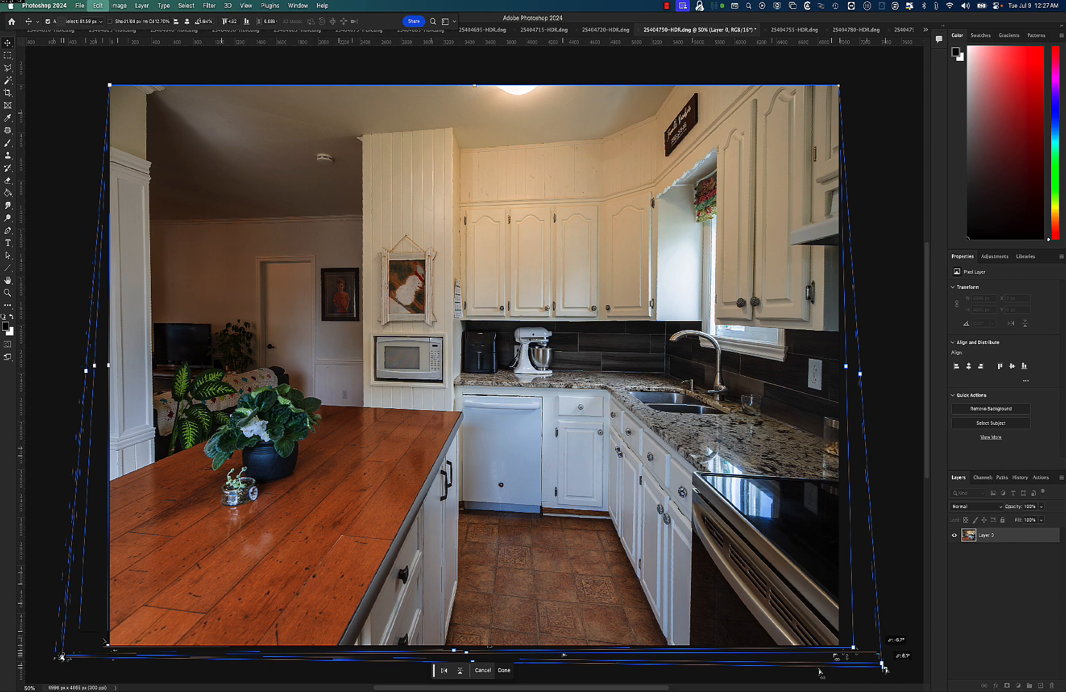
key(Return)
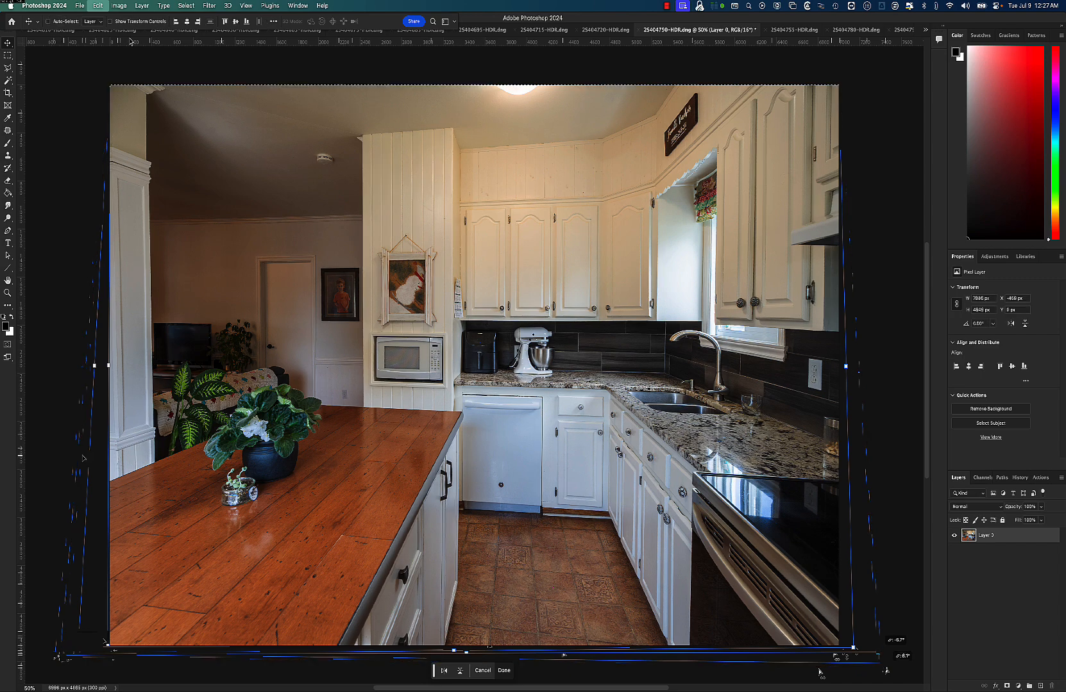
click(98, 6)
click(168, 235)
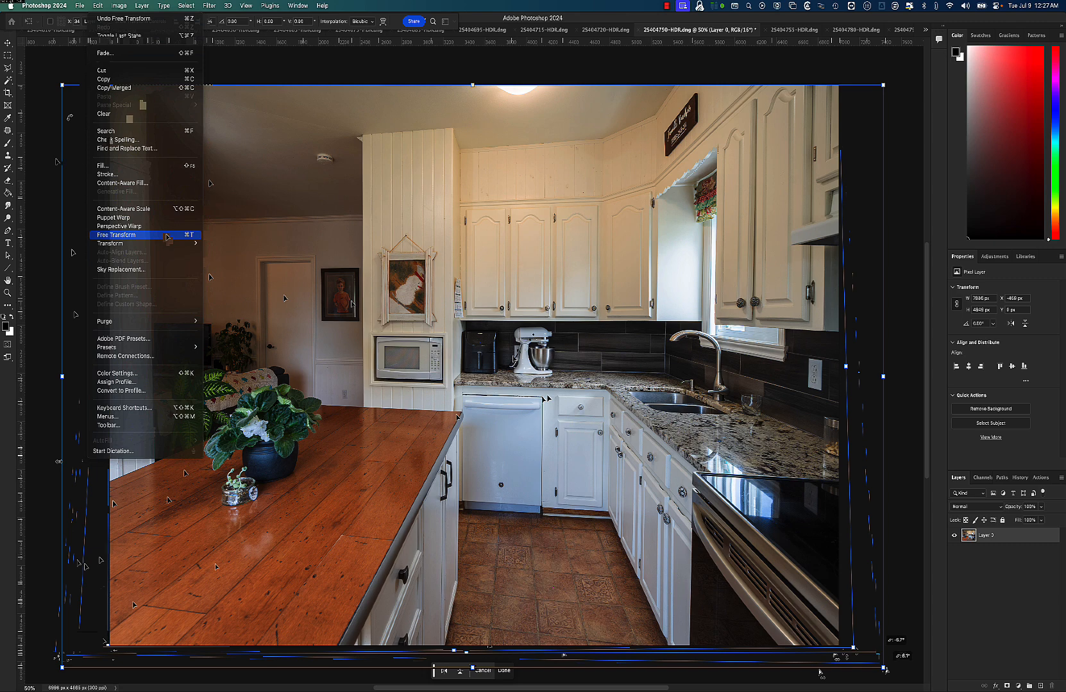
key(Return)
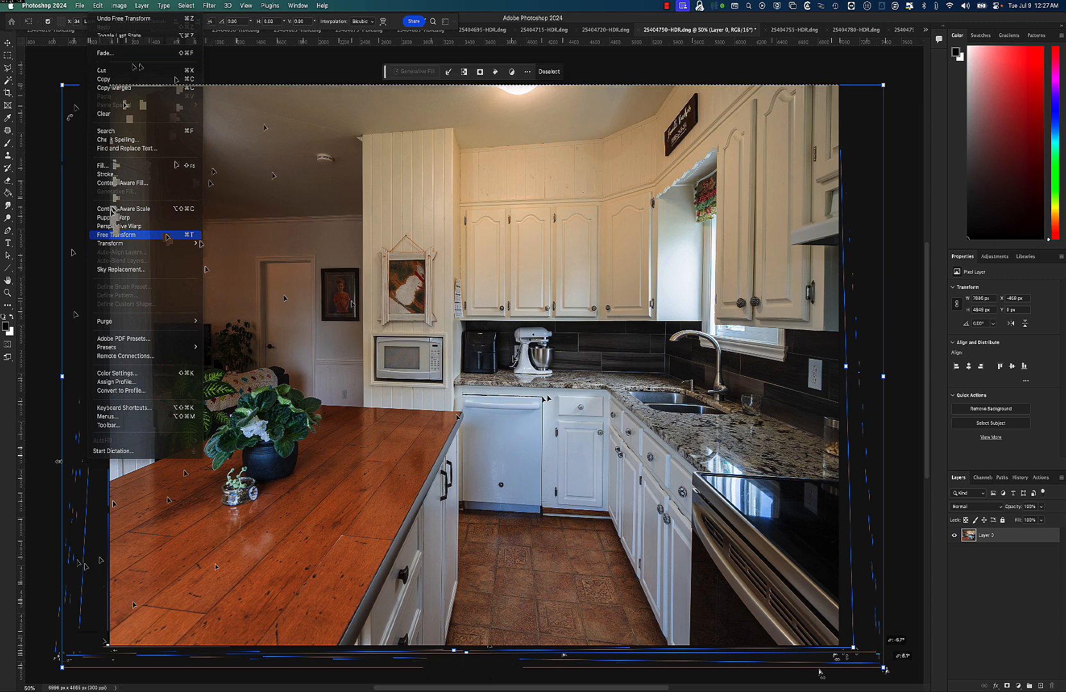
Step: Select the whole canvas and refine the kitchen perspective with Free Transform, nudging both lower corners slightly outward
key(super+a)
key(super+t)
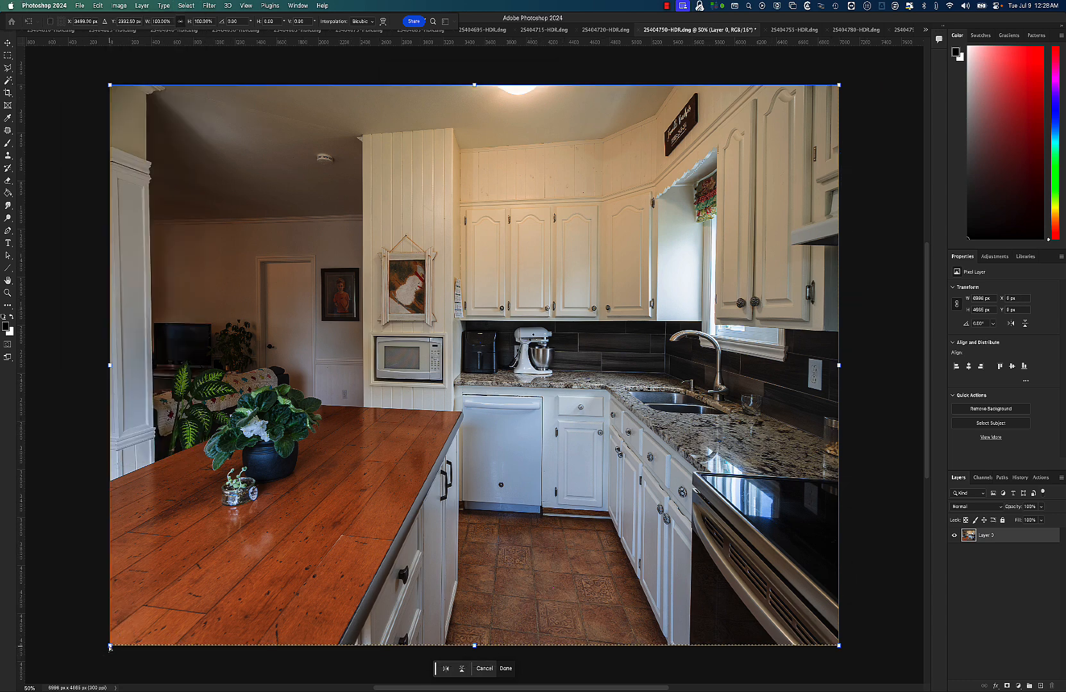
drag(109, 648, 105, 649)
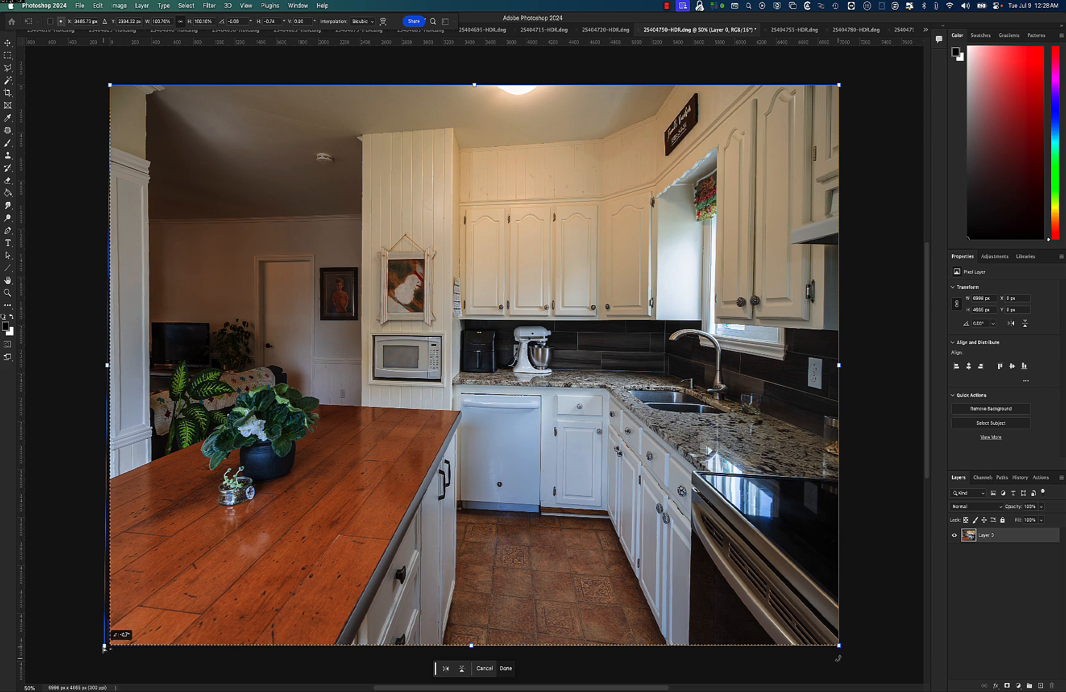
drag(839, 648, 841, 650)
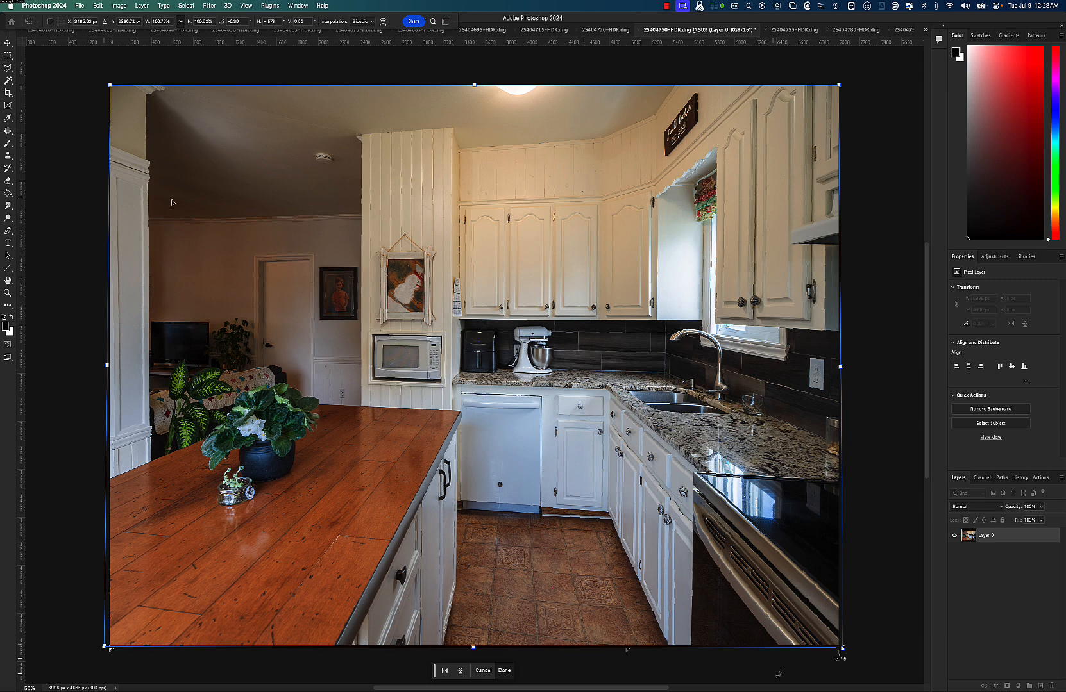
drag(841, 650, 842, 648)
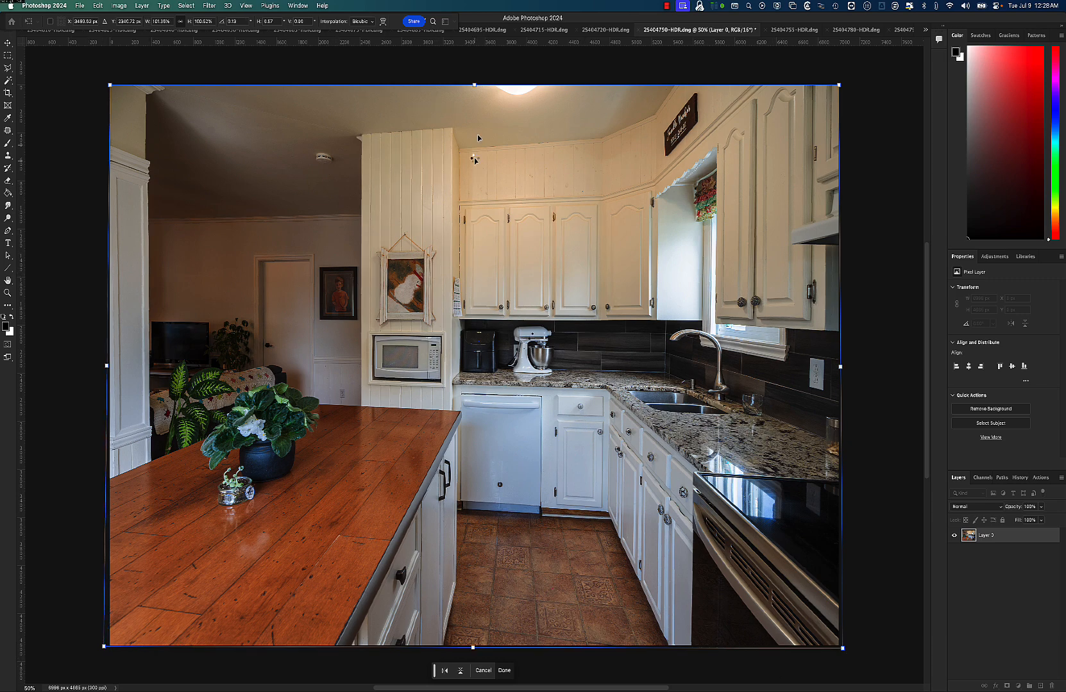
Step: Stretch the kitchen photo's upper edge upward and its left edge outward with Free Transform, and nudge the lower-left corner outward
key(super+z)
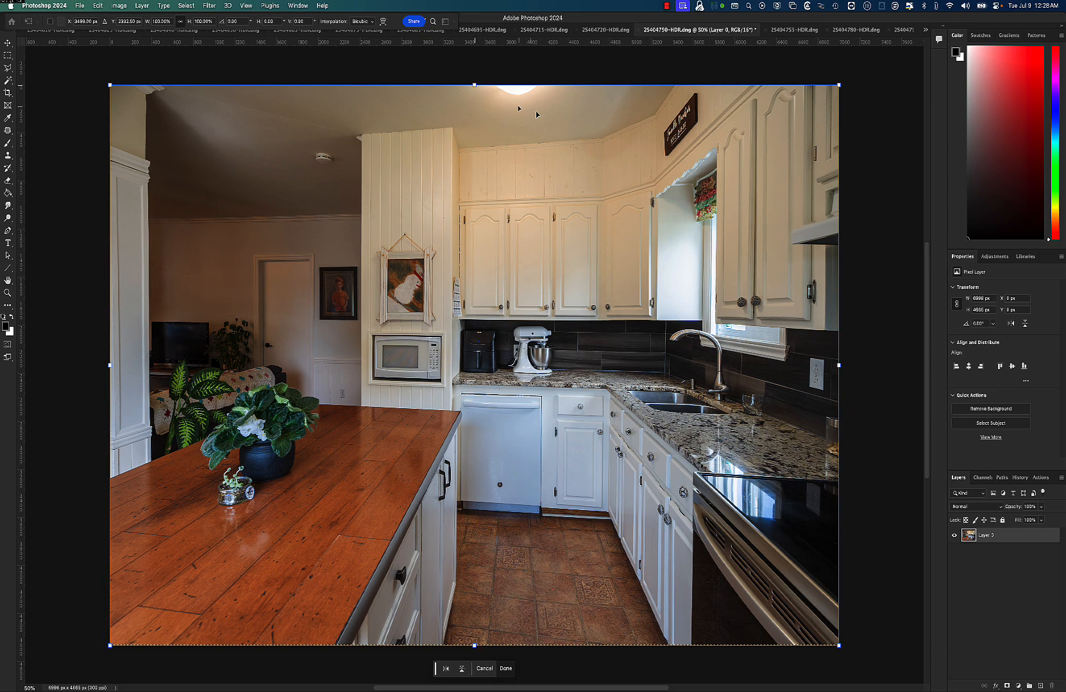
mouse_move(474, 83)
mouse_down()
mouse_move(475, 93)
mouse_move(474, 74)
mouse_move(474, 100)
mouse_move(473, 75)
mouse_up()
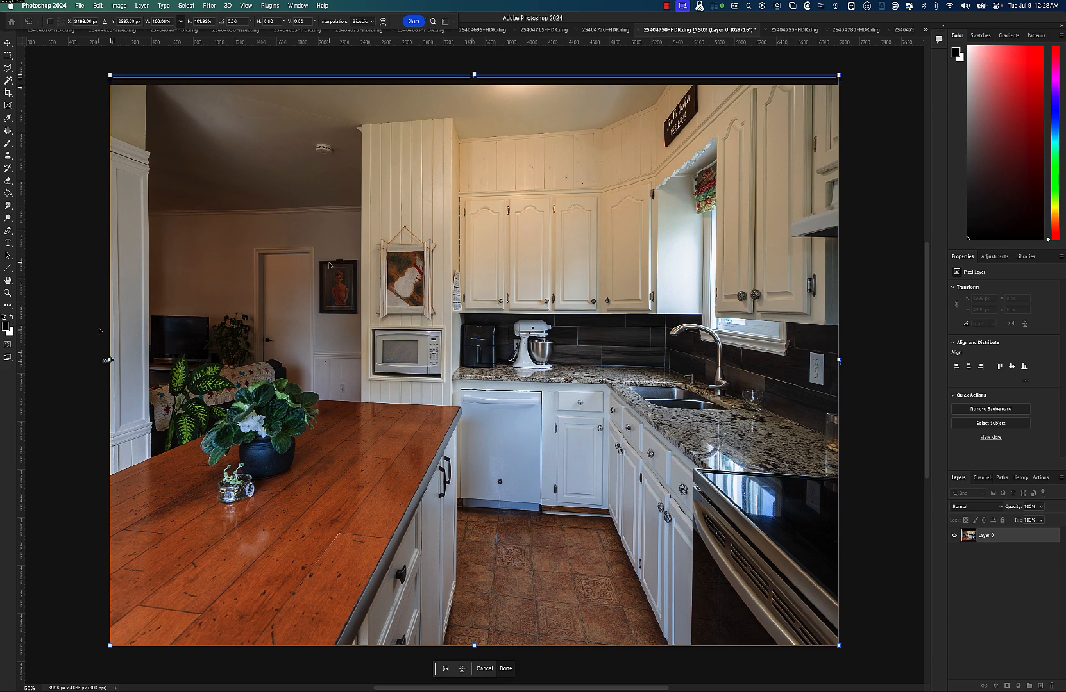
drag(105, 360, 99, 360)
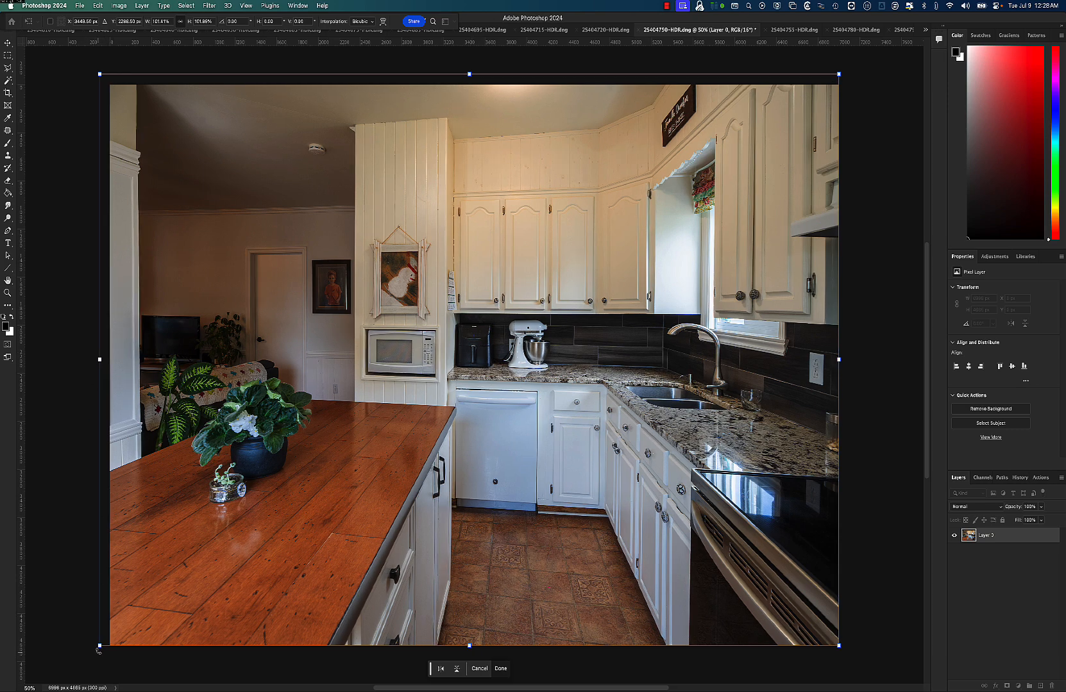
drag(99, 649, 97, 651)
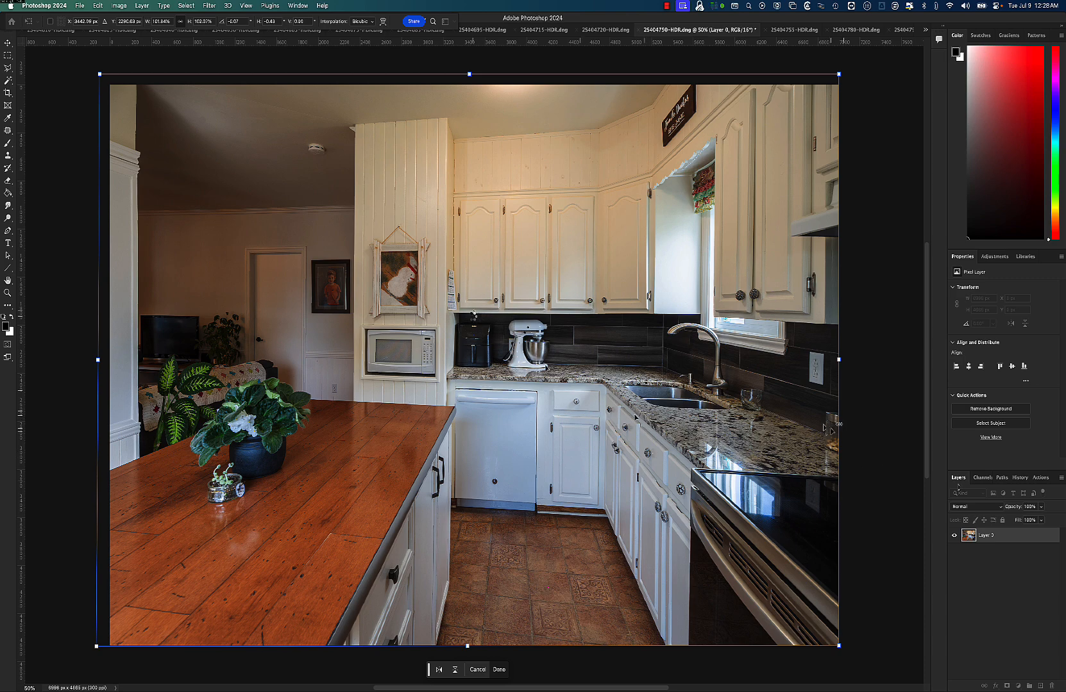
Step: Save a JPEG copy of the kitchen photo named 25404750-HDR copy, and close the original without saving changes
key(alt+super+s)
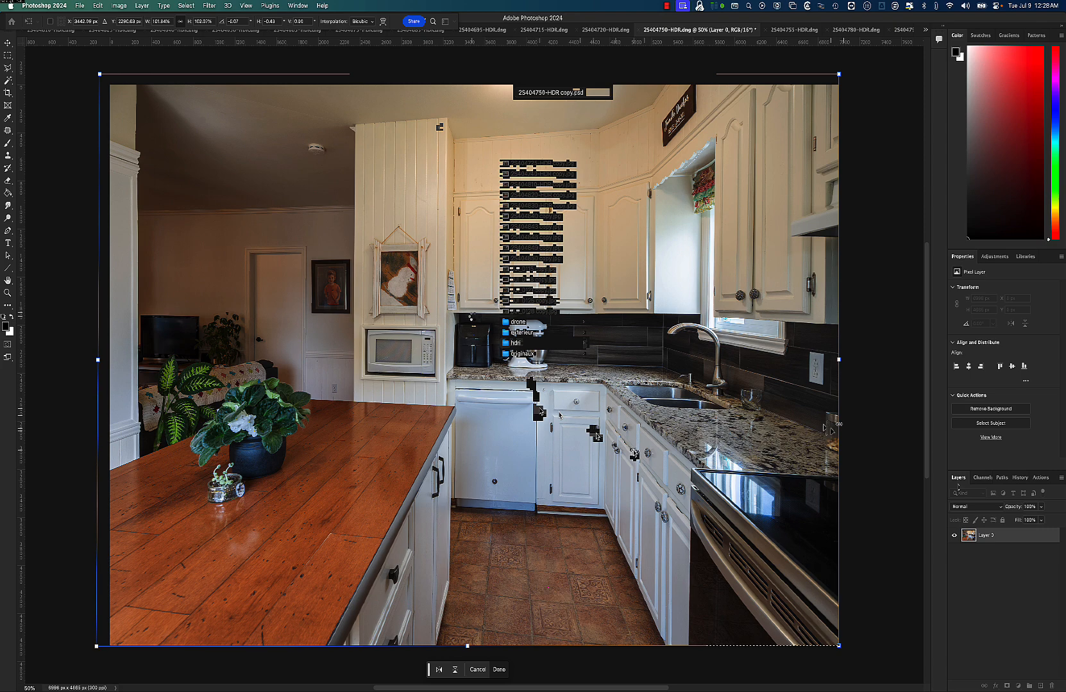
click(540, 411)
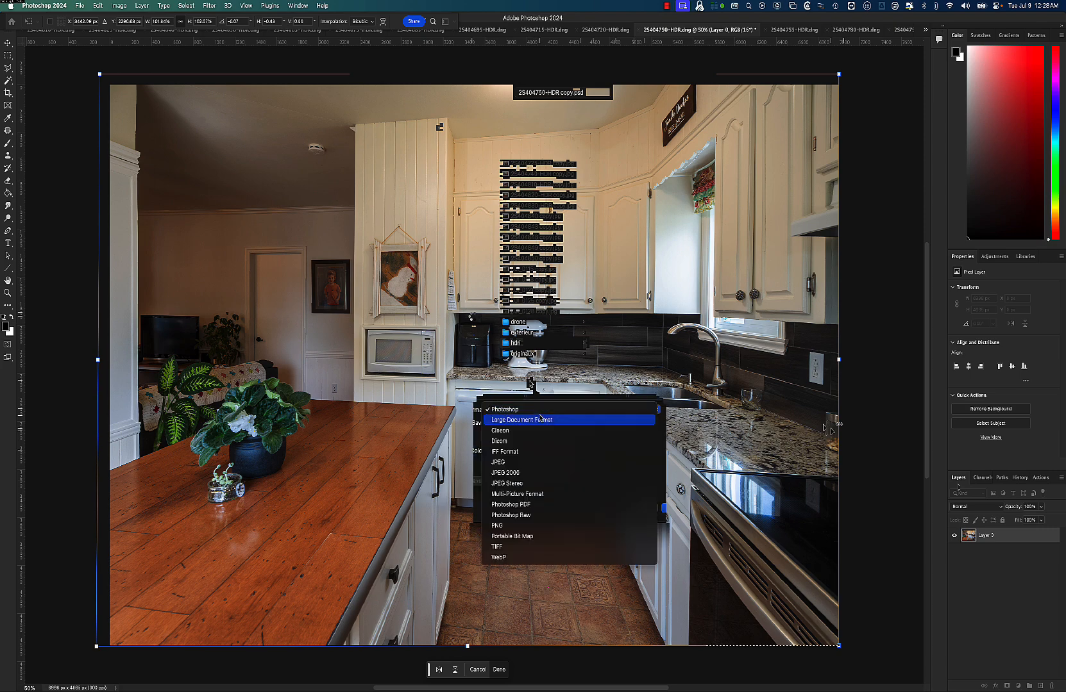
click(506, 462)
click(674, 505)
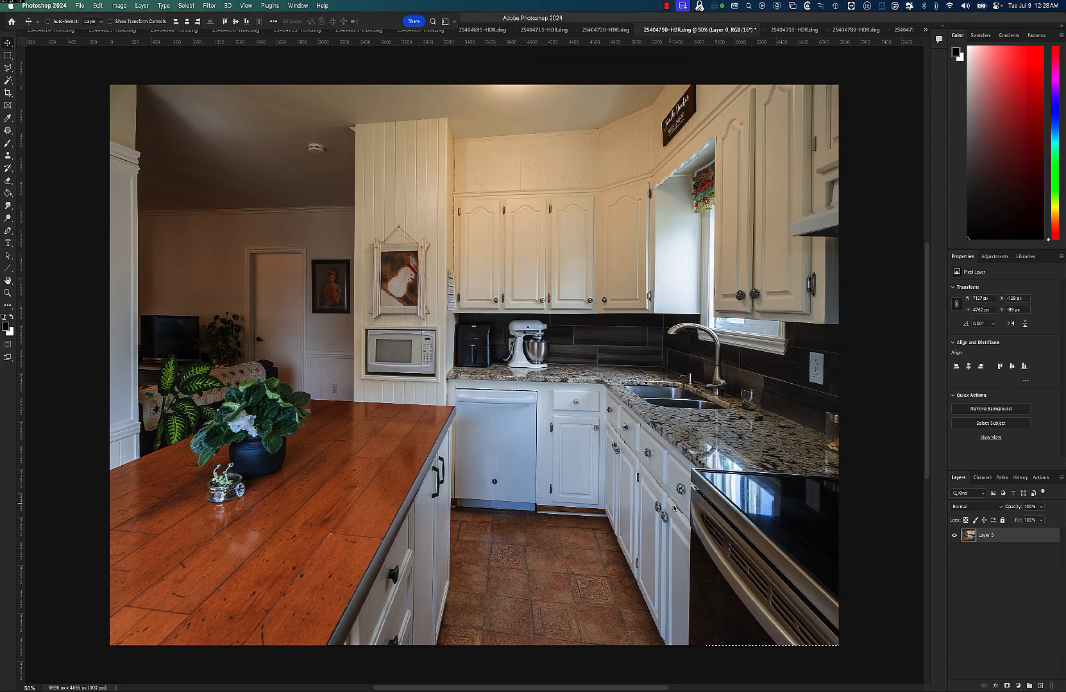
click(542, 356)
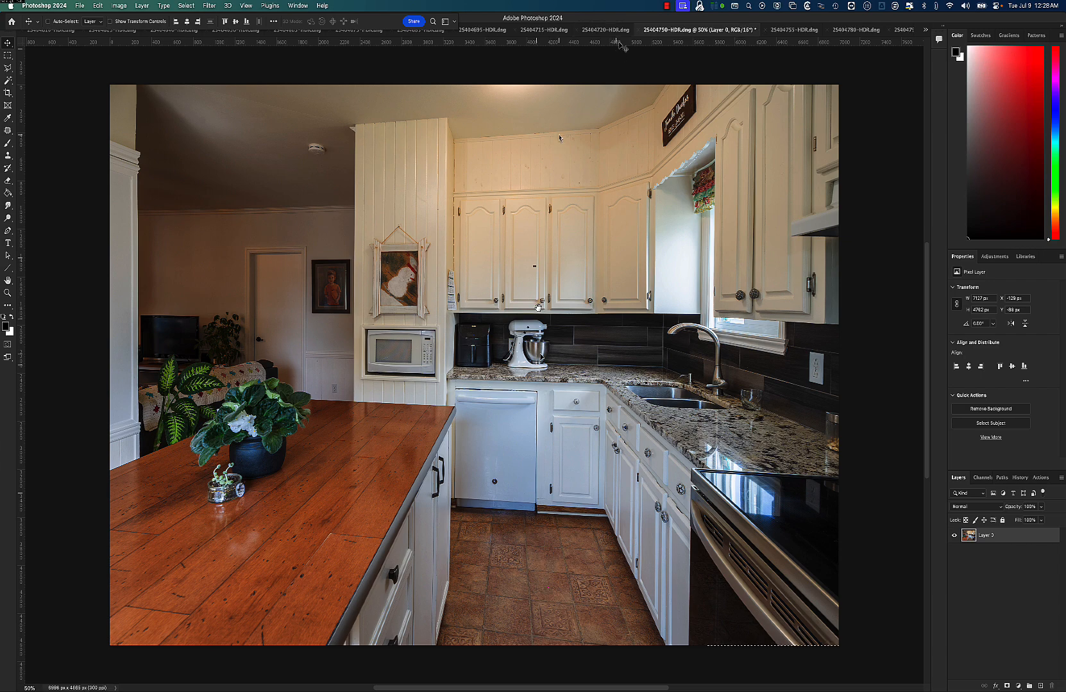
key(super+w)
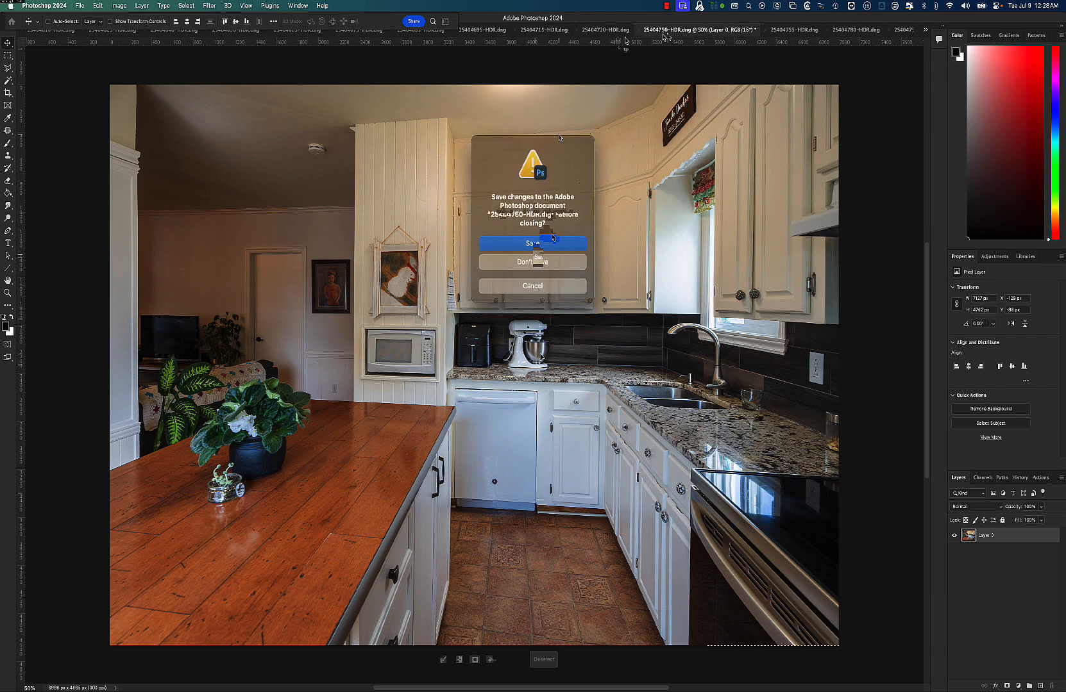
key(d)
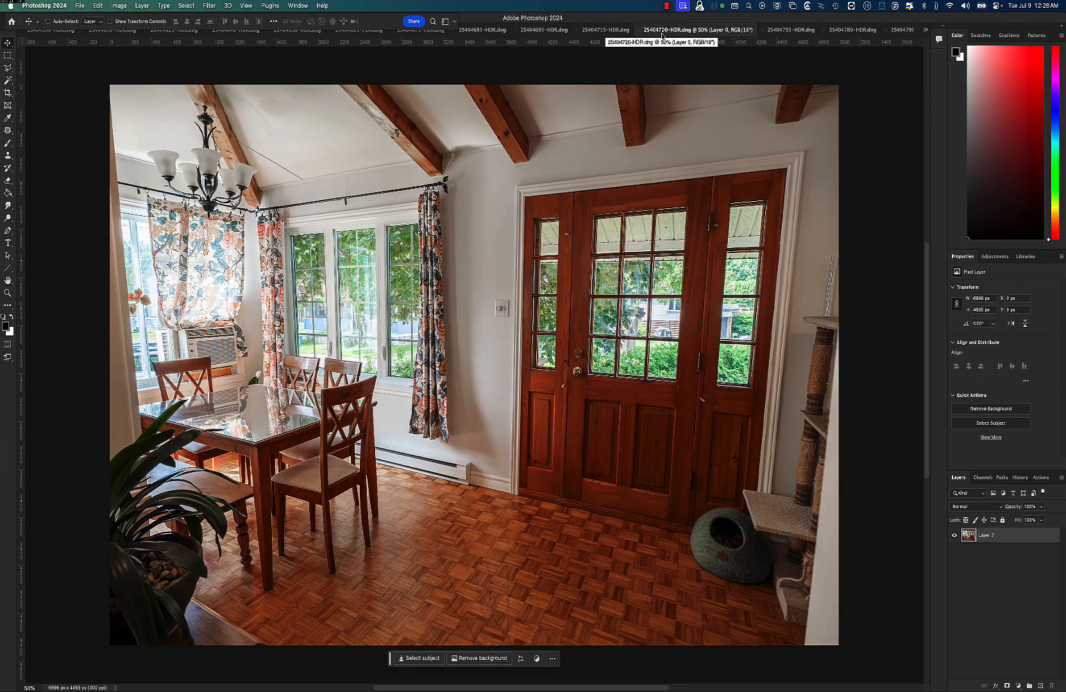
Step: Look back through the open photos to the bathroom shot, and view the camera-screen reference photo 20240708_101027.jpg in Preview
click(408, 30)
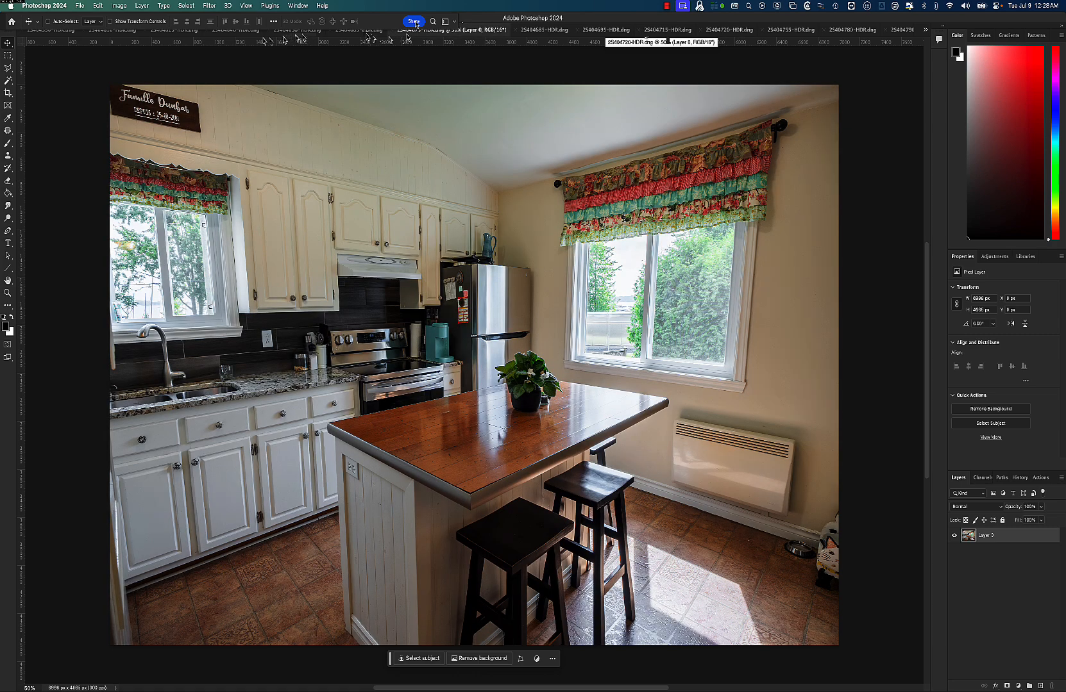
click(373, 30)
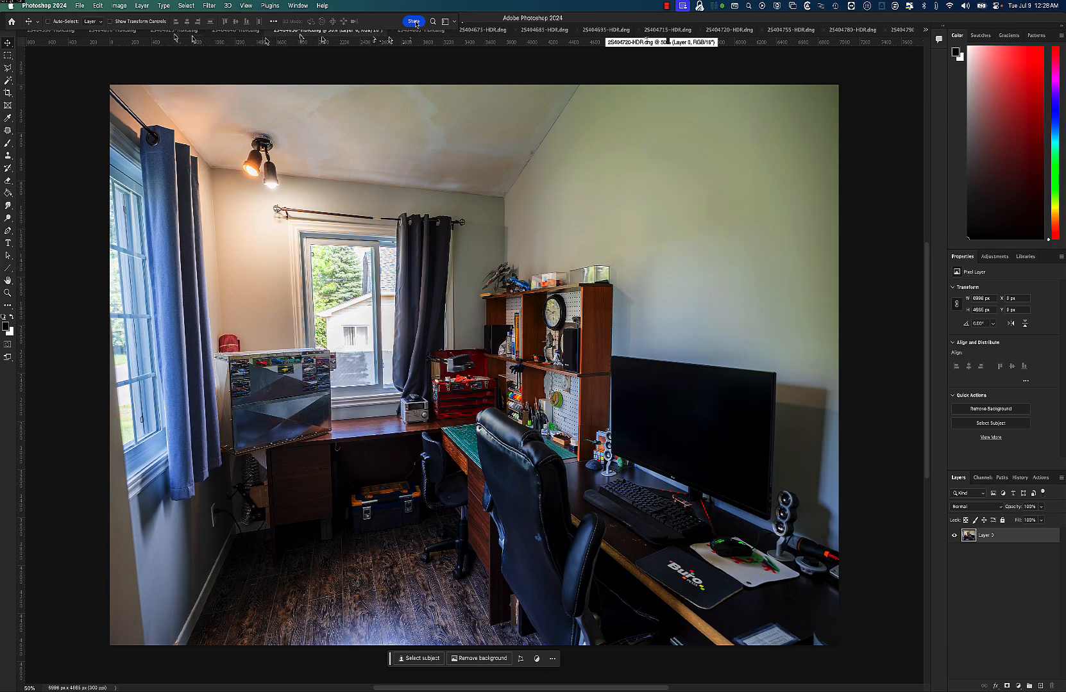
click(256, 31)
click(151, 32)
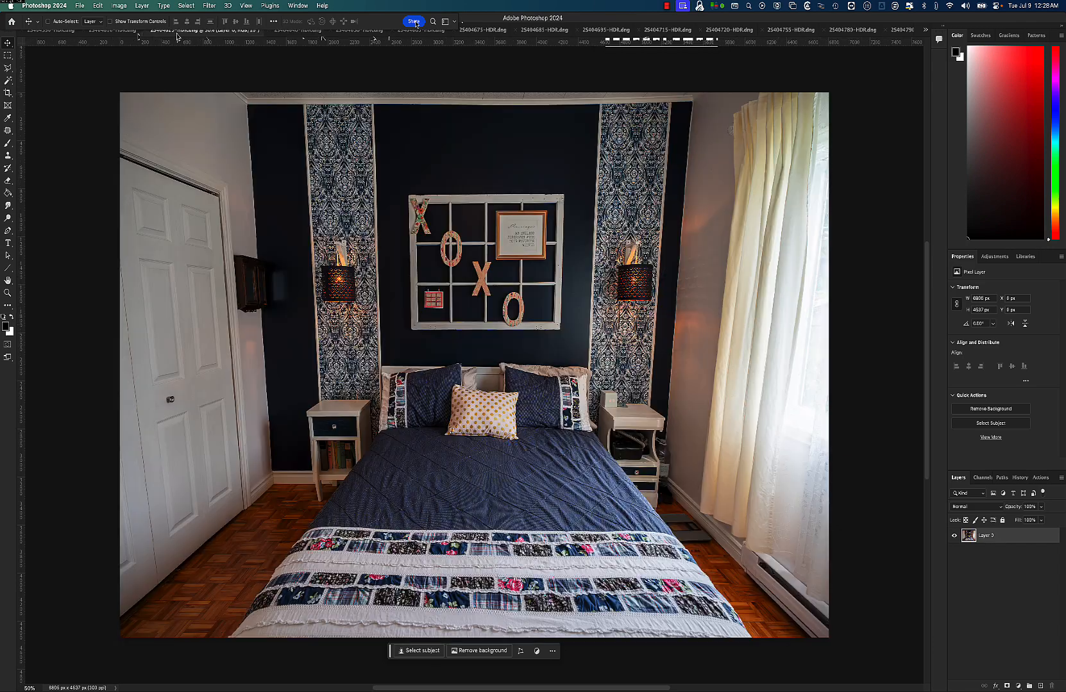
click(127, 32)
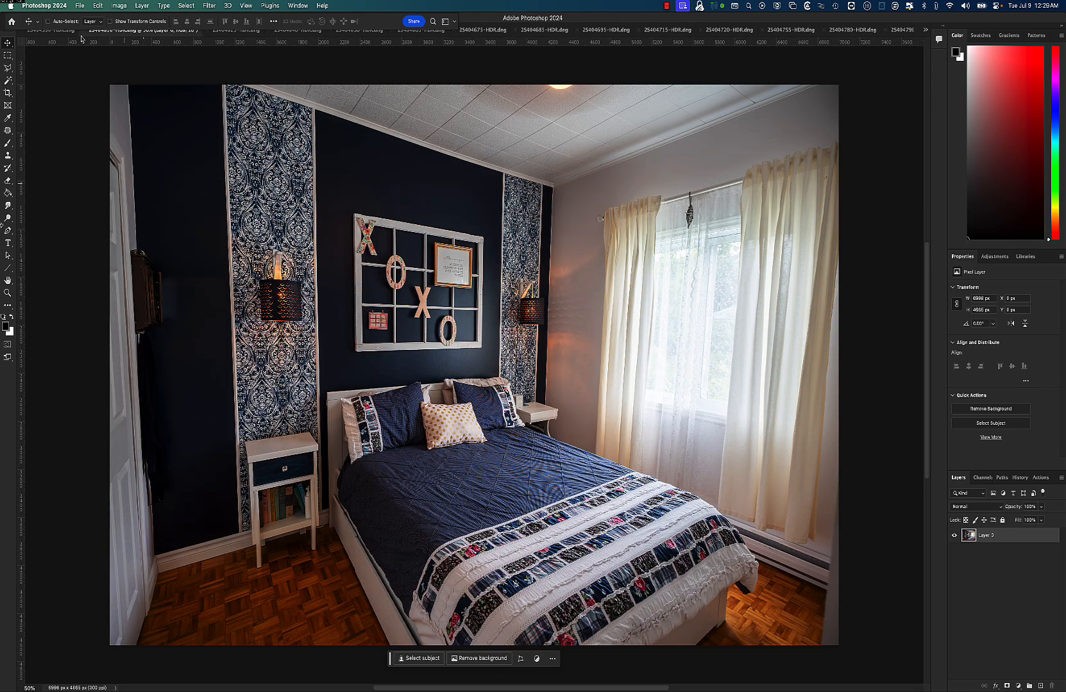
click(54, 32)
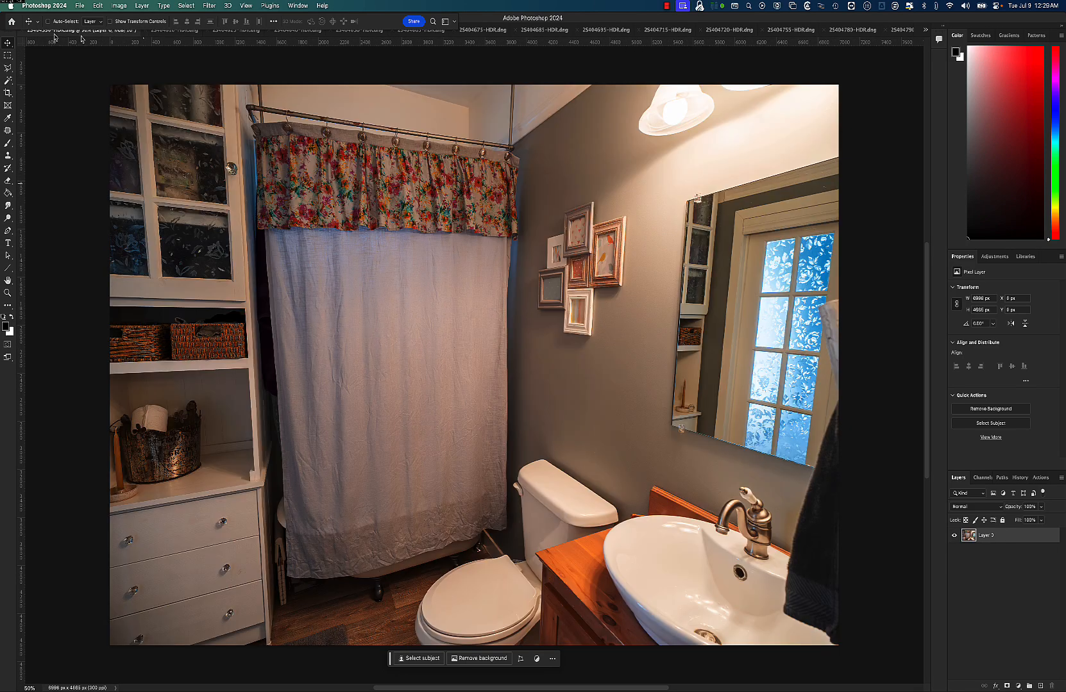
drag(55, 37, 449, 133)
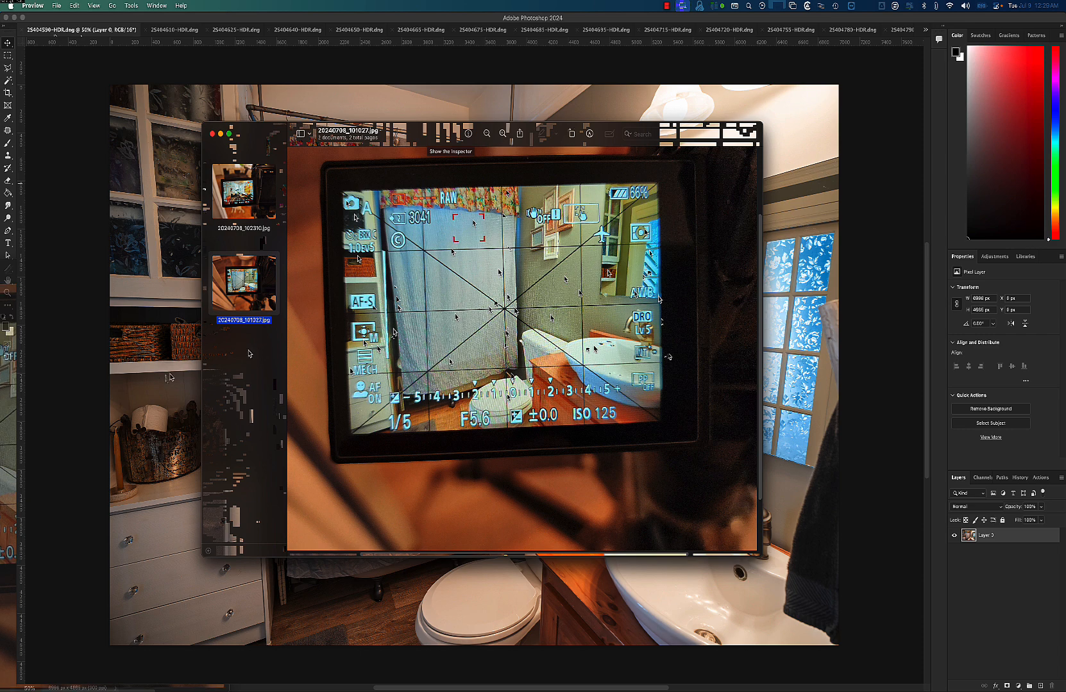
Step: Close the reference photo, return to the bathroom photo in Photoshop, and pull both lower corners of the whole canvas outward with Free Transform
key(super+w)
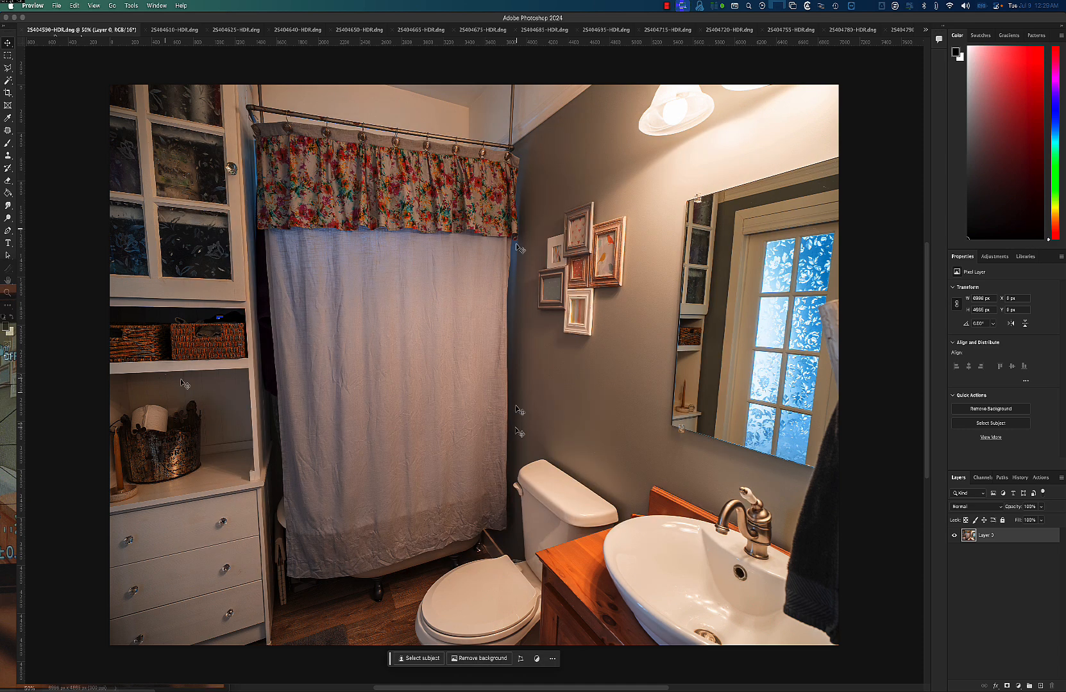
click(500, 480)
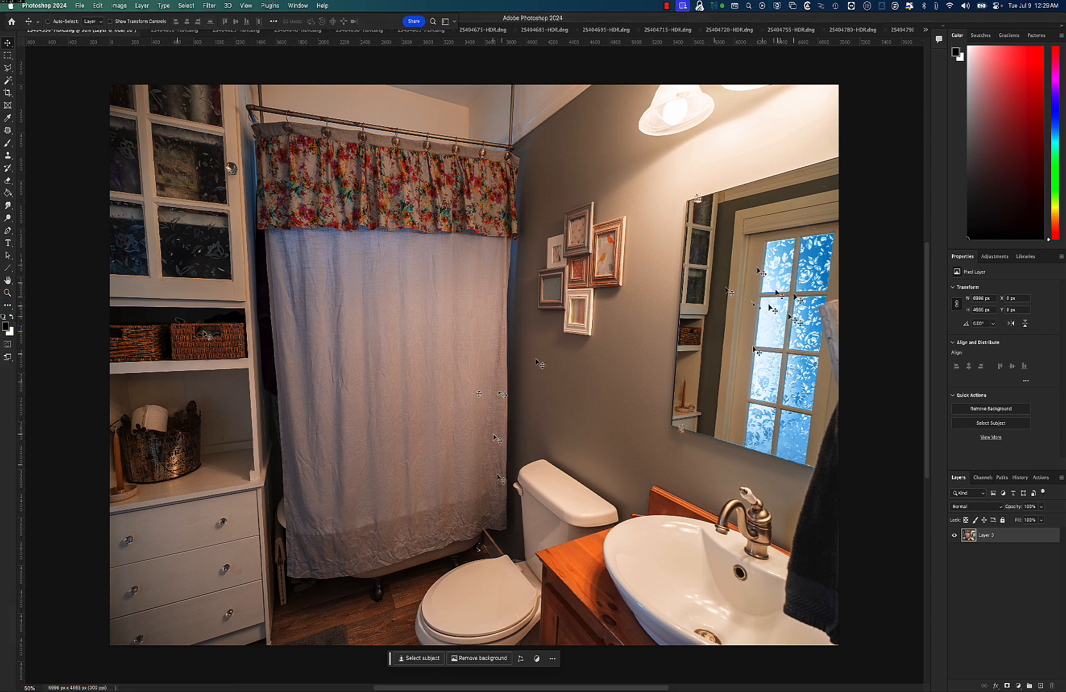
key(super)
key(super+a)
key(super+t)
drag(78, 649, 77, 650)
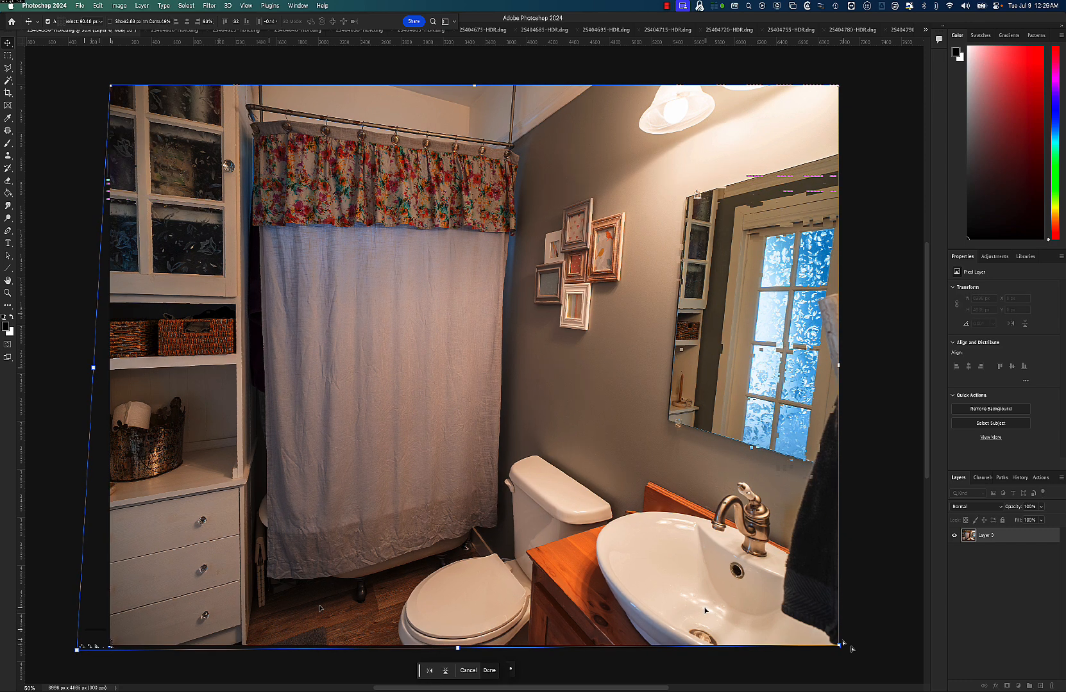
drag(839, 646, 903, 650)
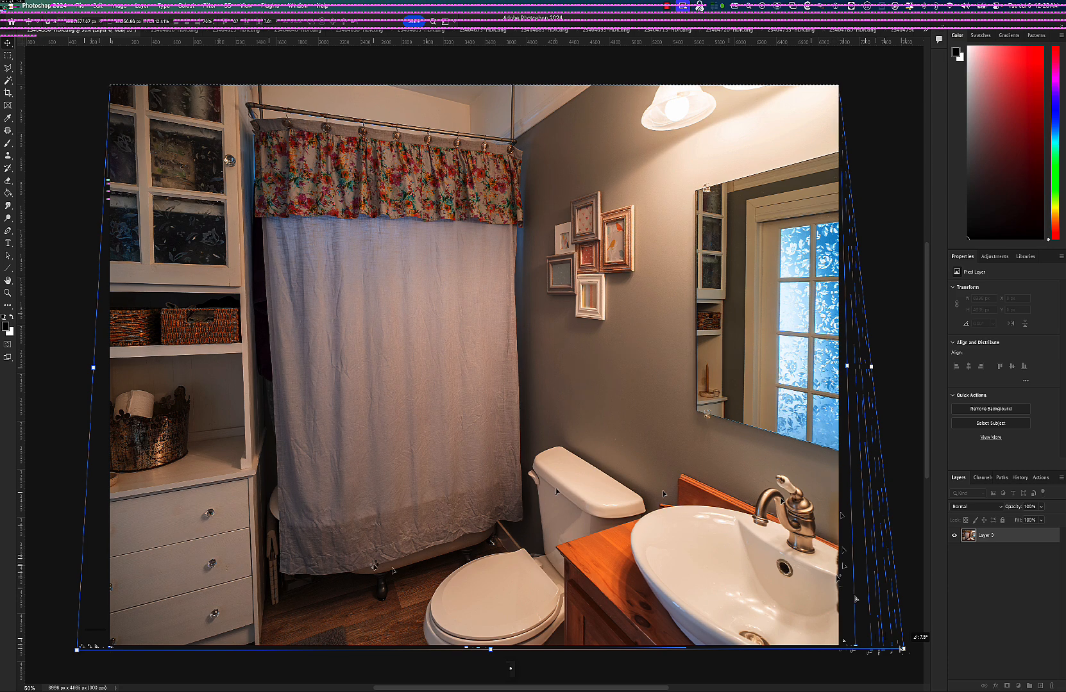
Step: Refine the bathroom perspective with further Free Transforms, moving the lower-left corner outward and downward and nudging the lower-right corner slightly outward
key(super+t)
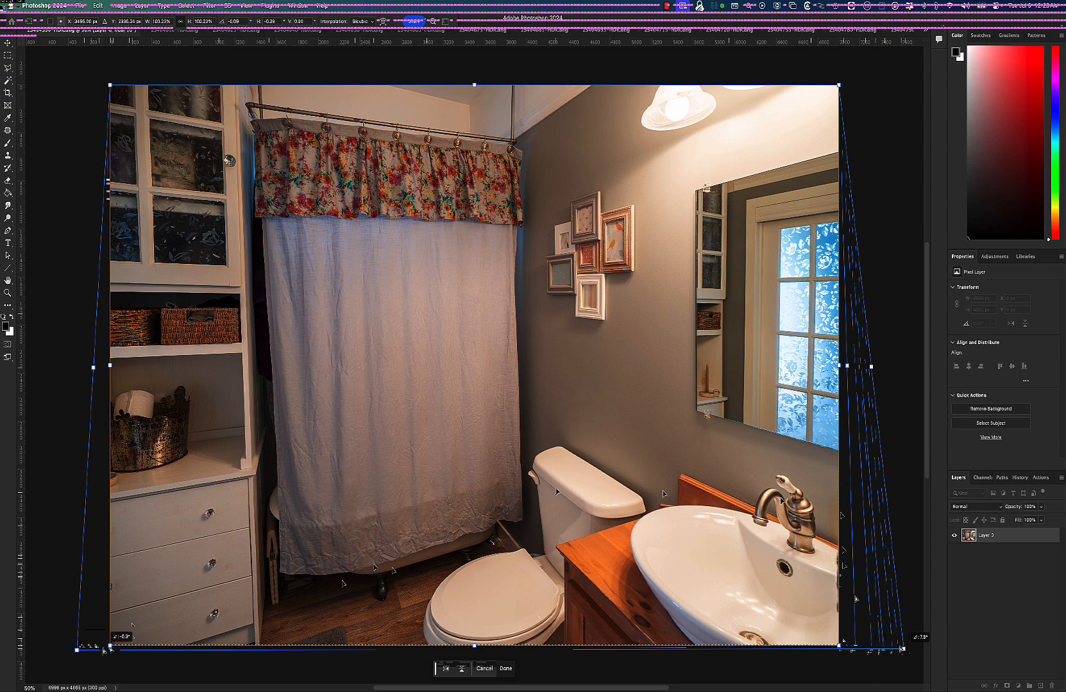
drag(92, 651, 87, 661)
drag(838, 646, 842, 647)
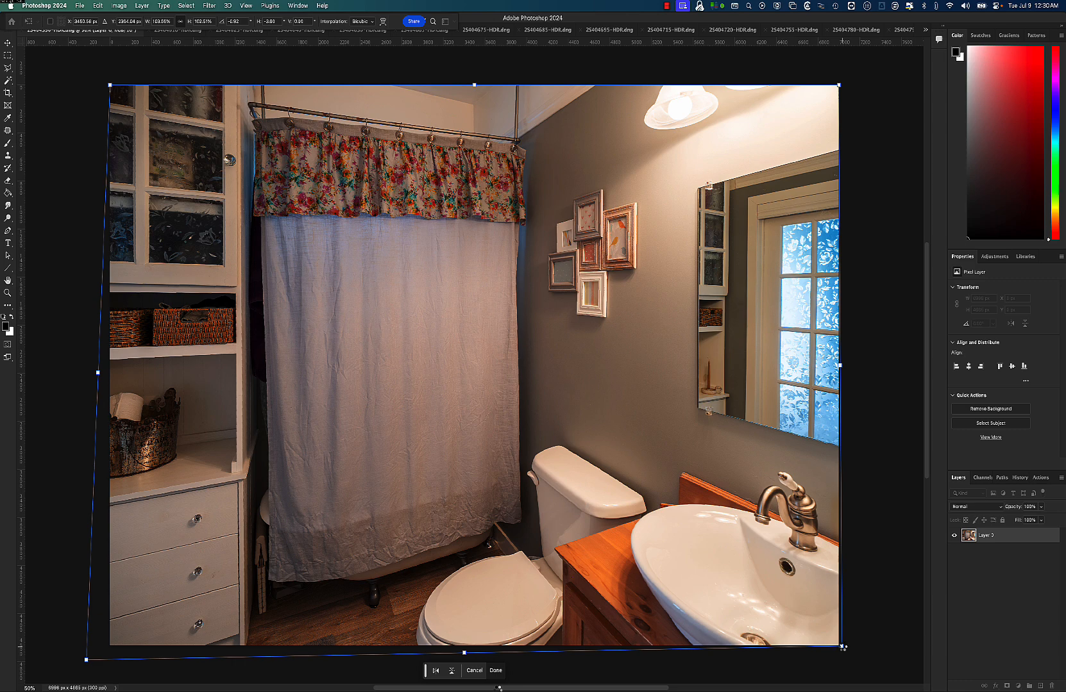
key(Return)
key(super+t)
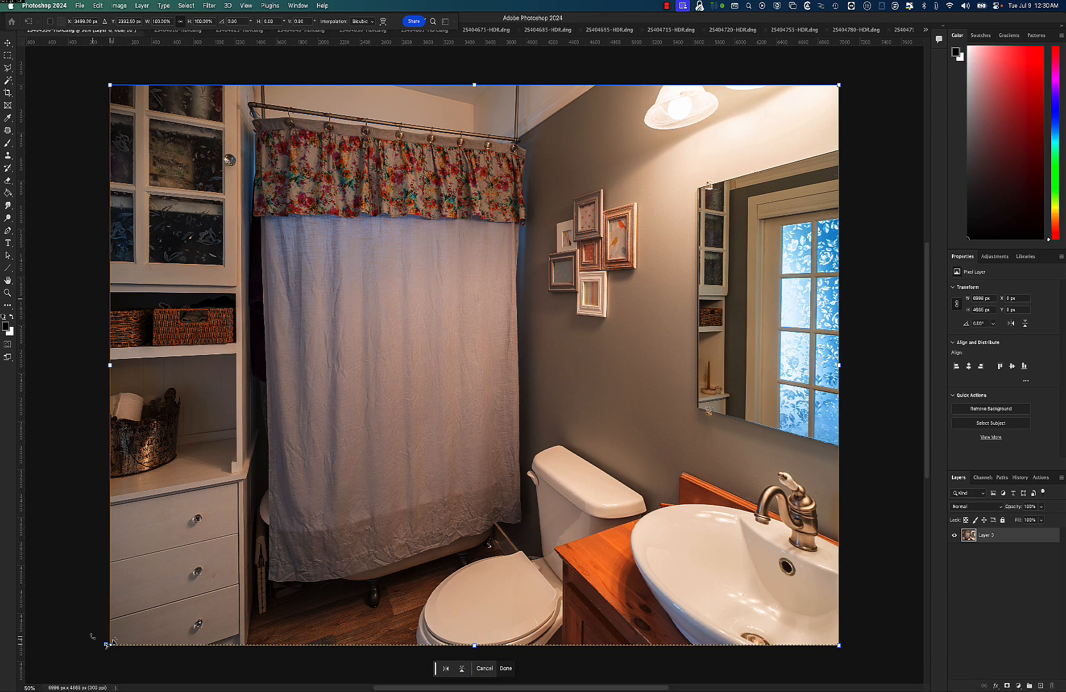
drag(110, 646, 105, 645)
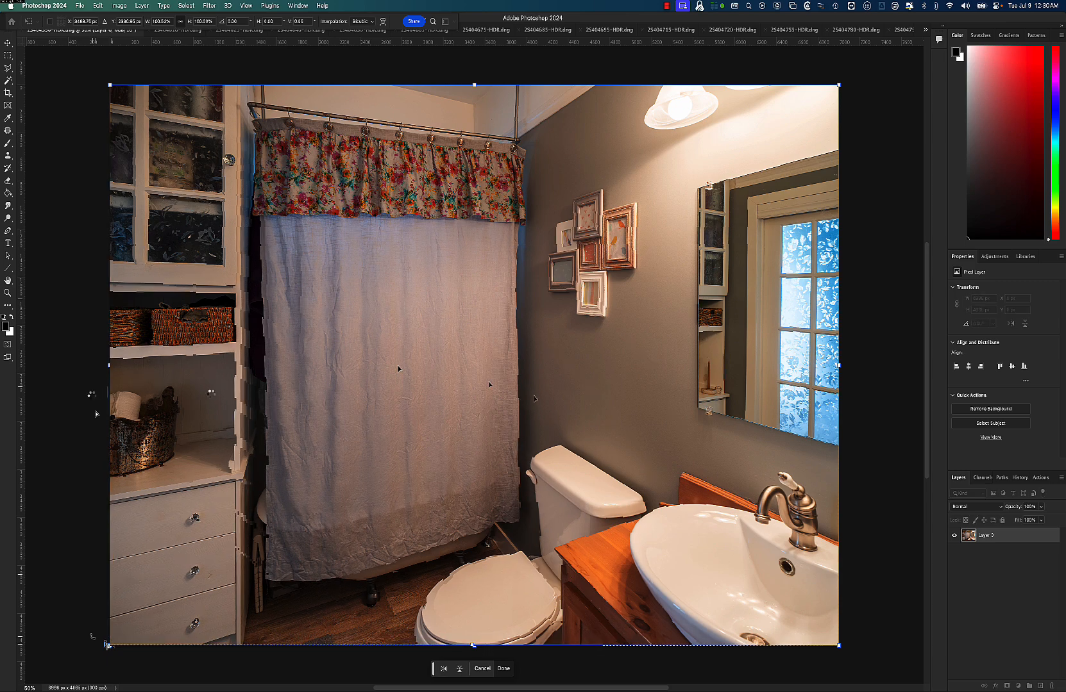
key(Return)
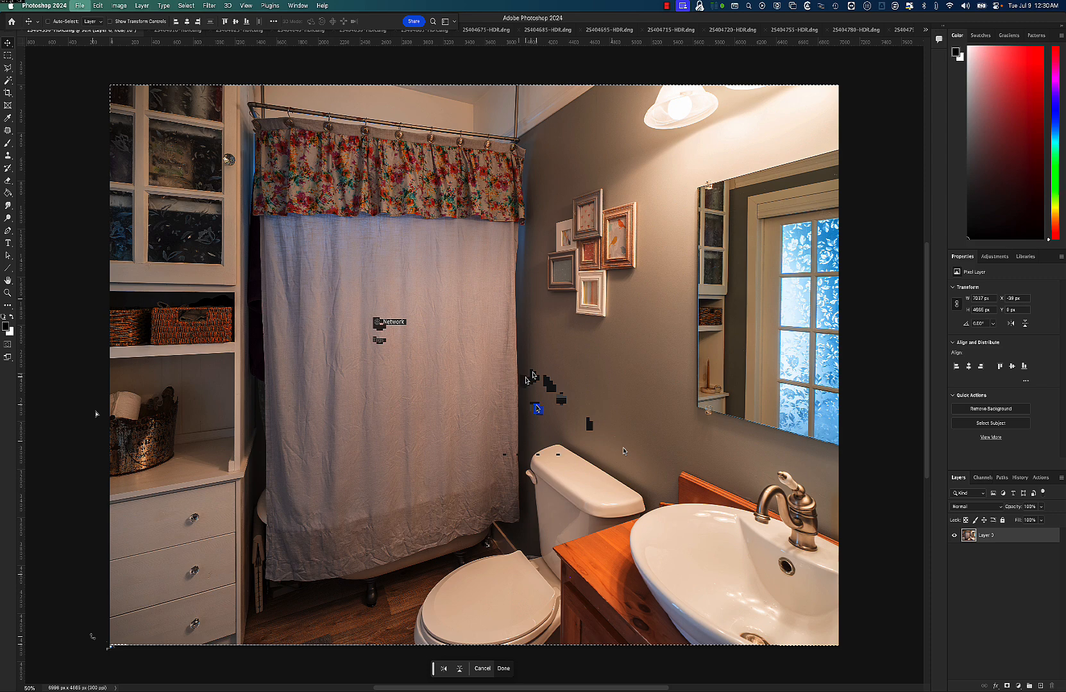
Step: Save a copy of the bathroom photo in JPEG format and close the original without saving changes
click(538, 408)
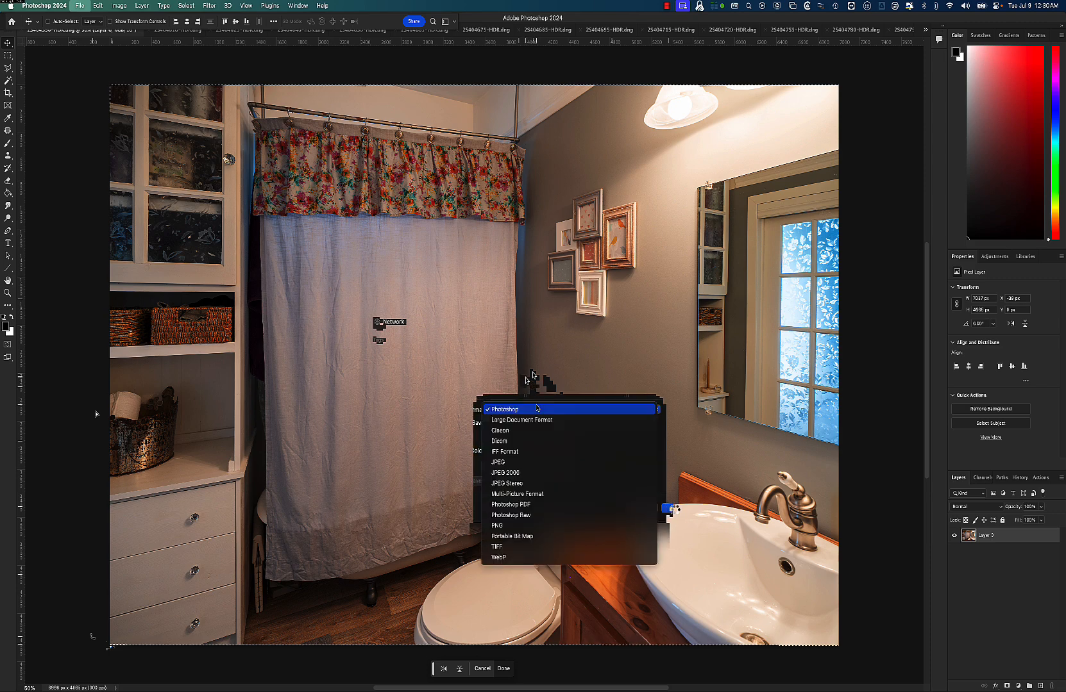
click(554, 461)
click(543, 357)
key(super+w)
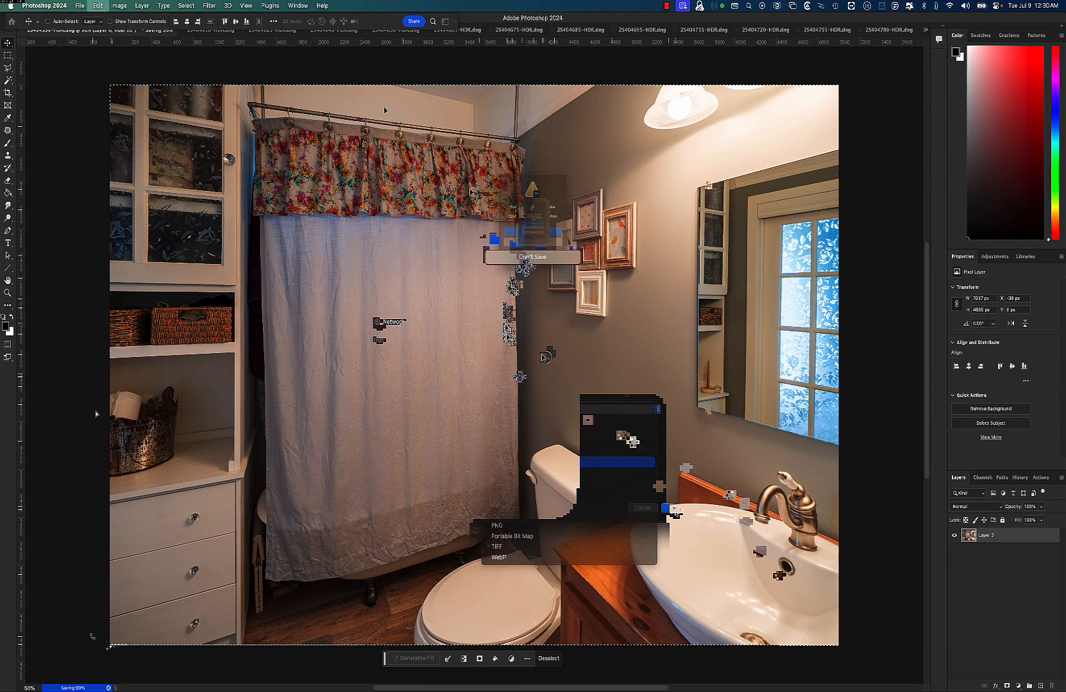
Step: Correct the bedroom photo's verticals with Free Transform, pulling both lower corners outward and refining them with small nudges
key(super+t)
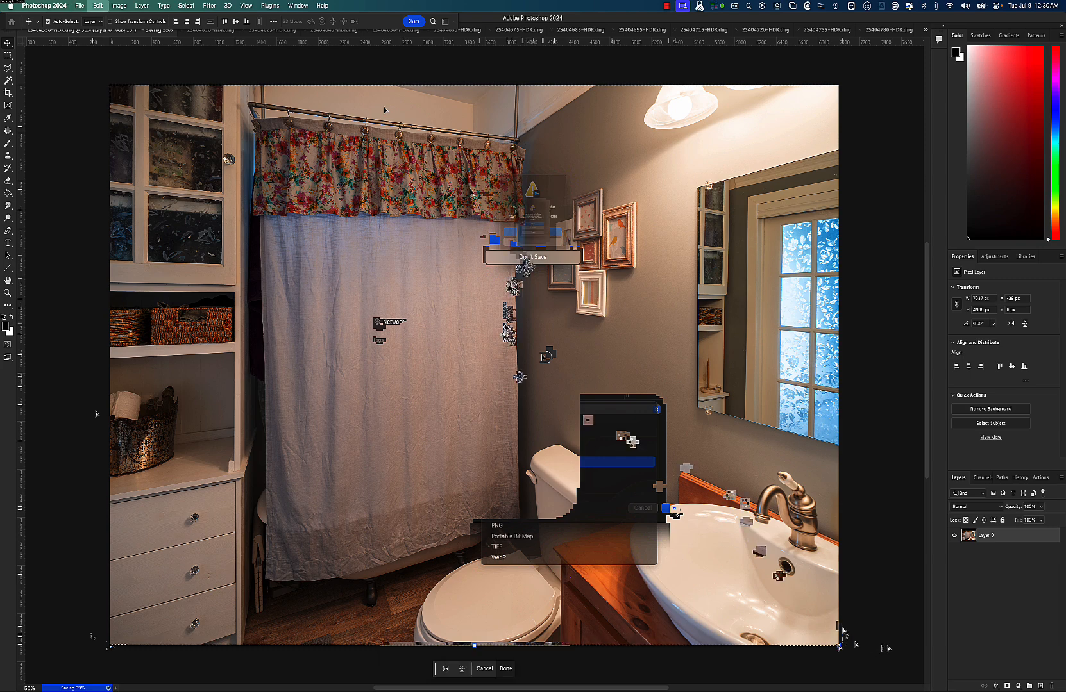
drag(838, 646, 887, 647)
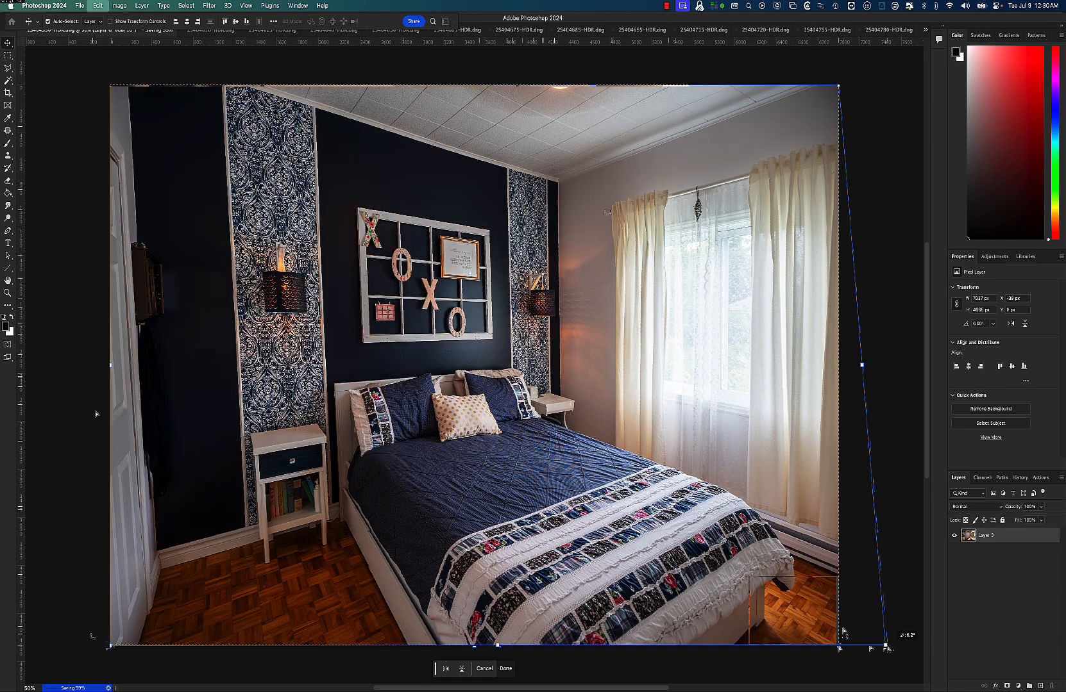
drag(110, 646, 82, 654)
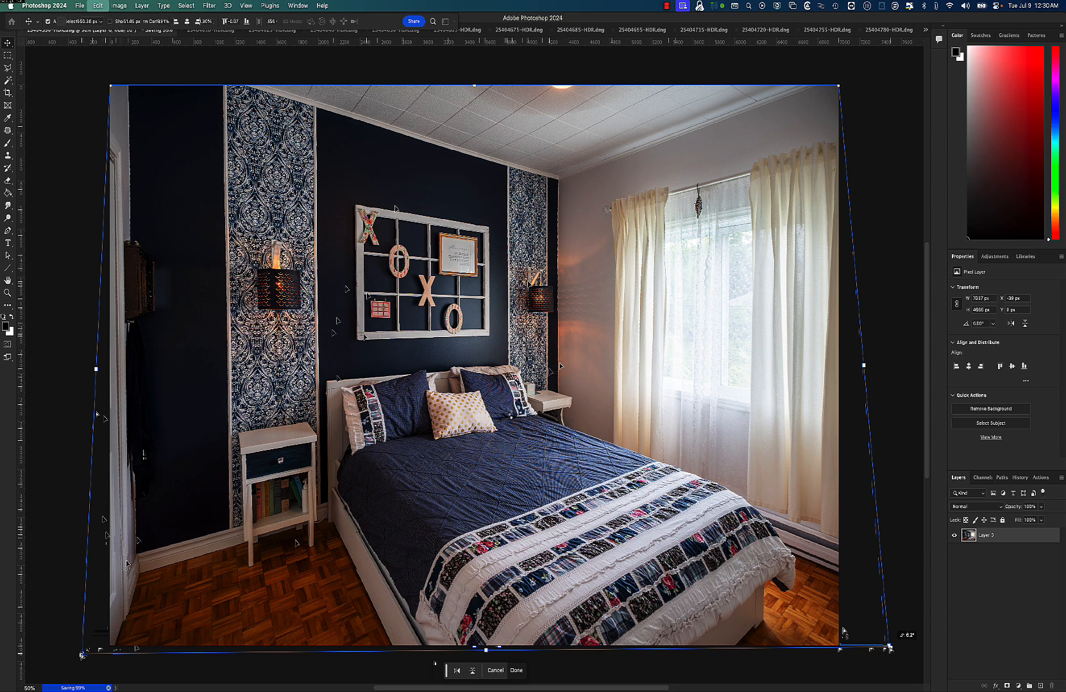
drag(110, 645, 105, 648)
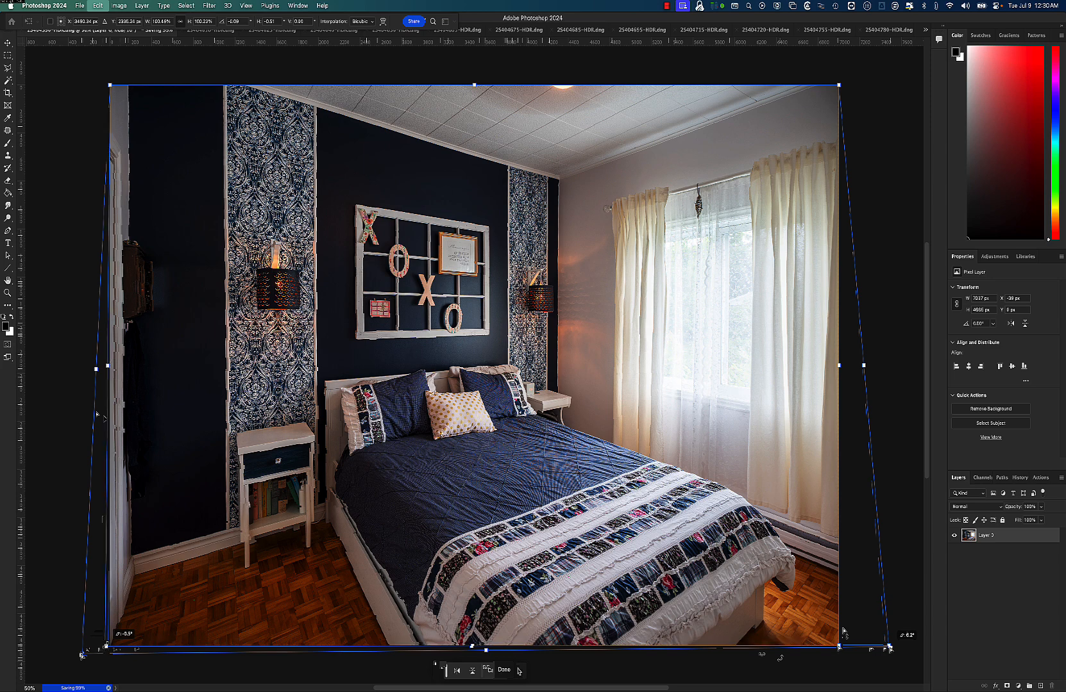
drag(839, 647, 842, 646)
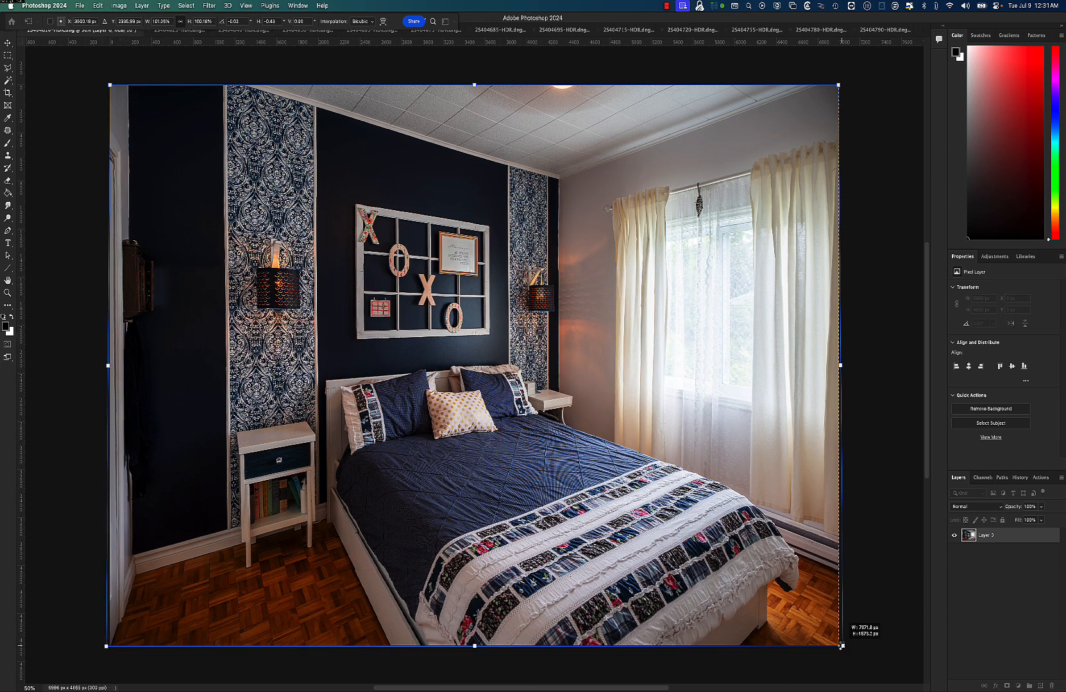
key(Return)
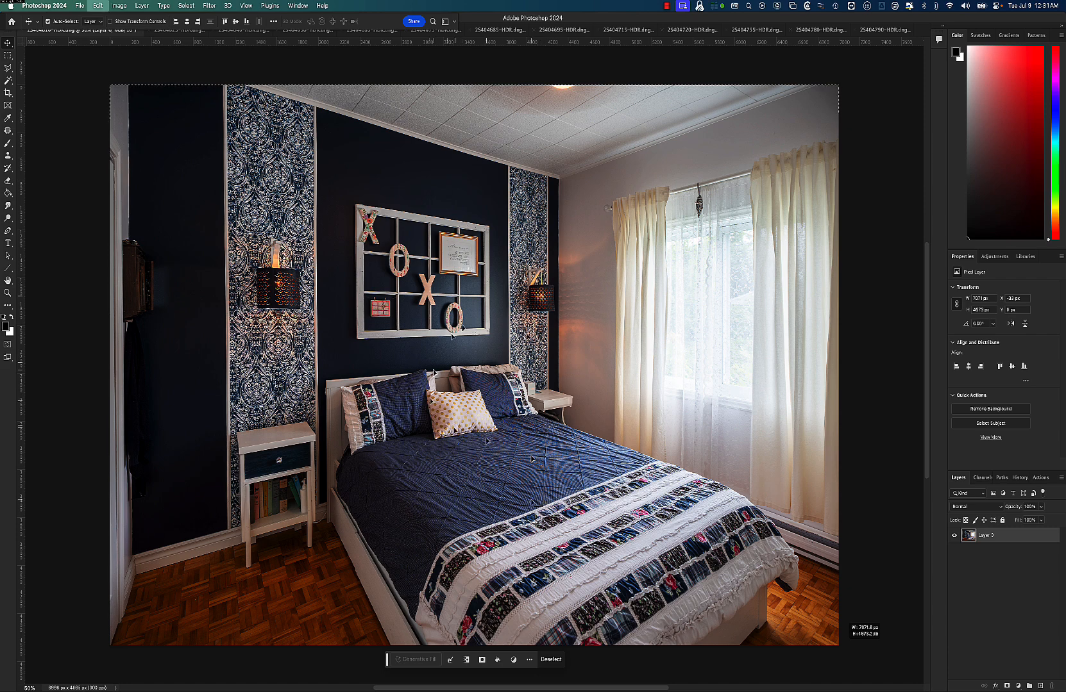
Step: Try to stretch the whole bedroom photo's left edge outward to about 103% width with Free Transform
key(super+a)
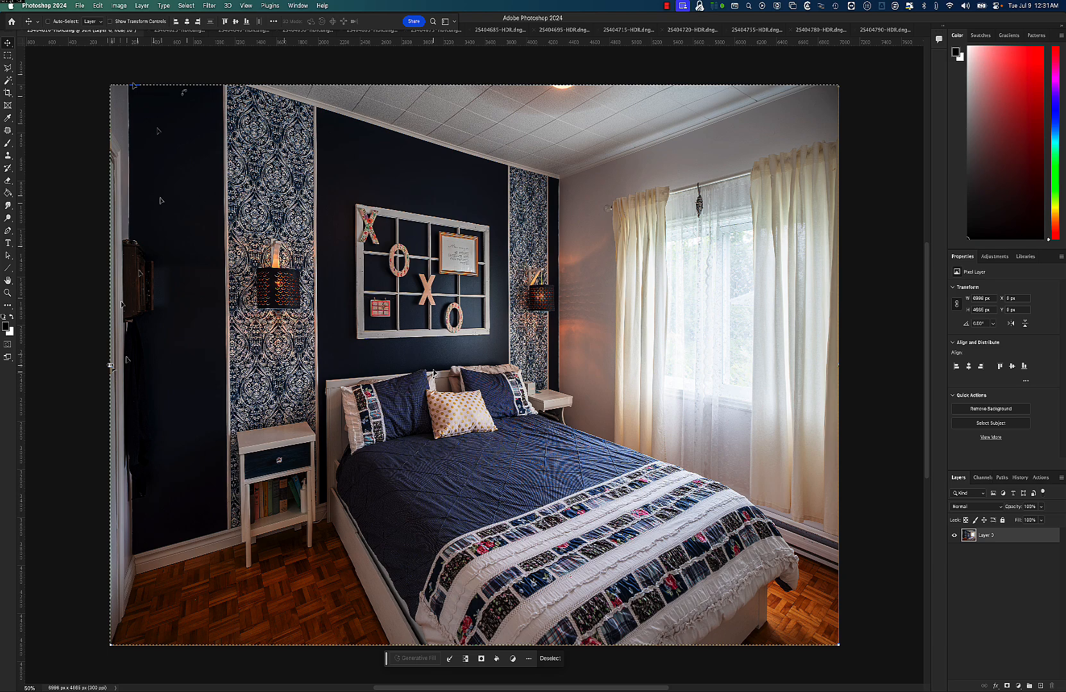
key(super+t)
drag(112, 365, 88, 357)
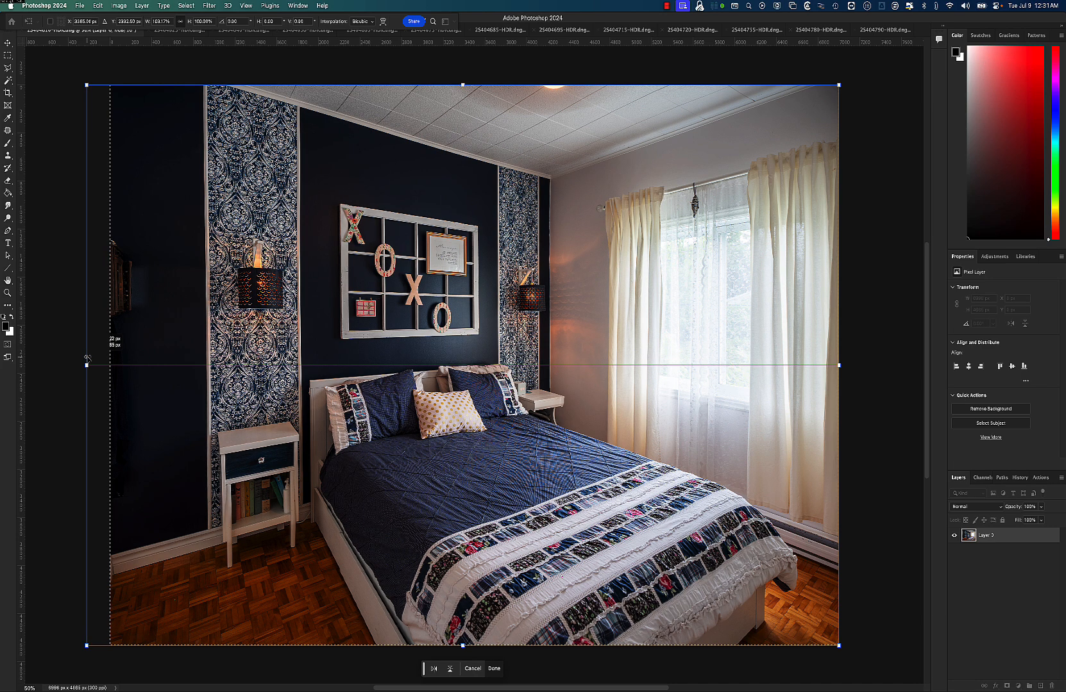
drag(88, 360, 89, 360)
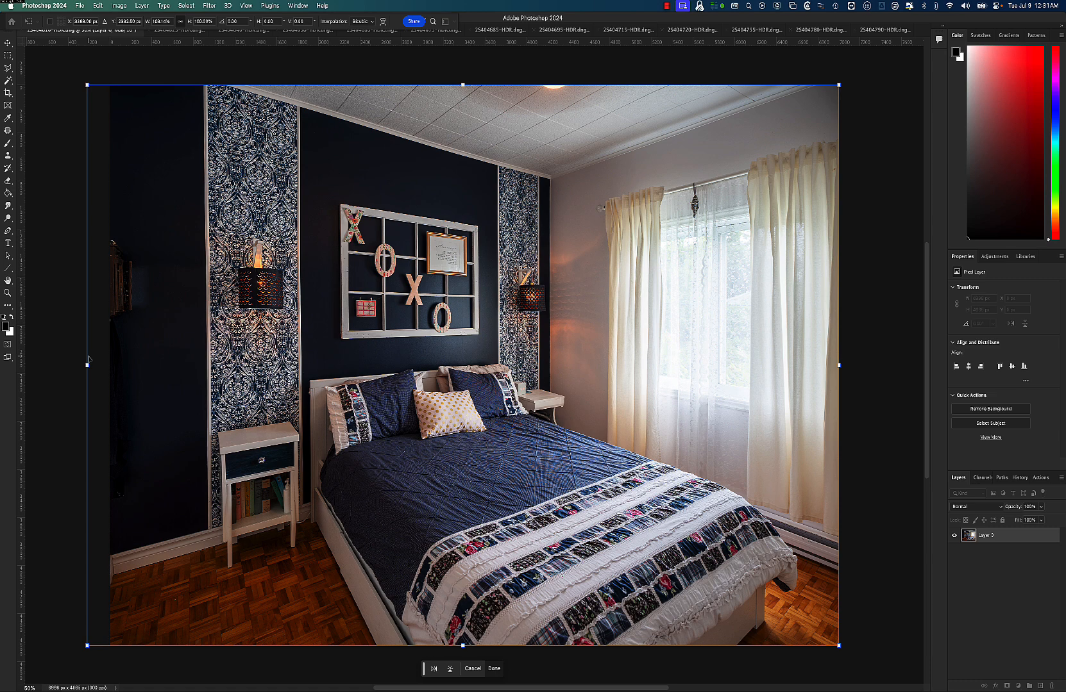
key(Return)
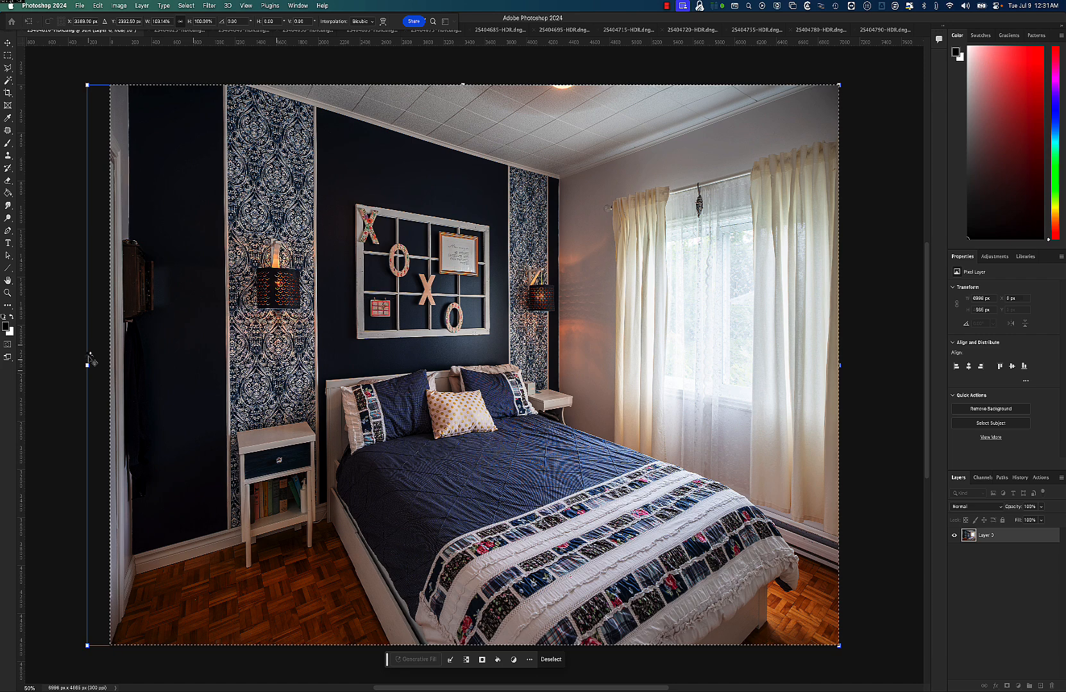
Step: Start saving a copy of the bedroom photo
key(super+alt+s)
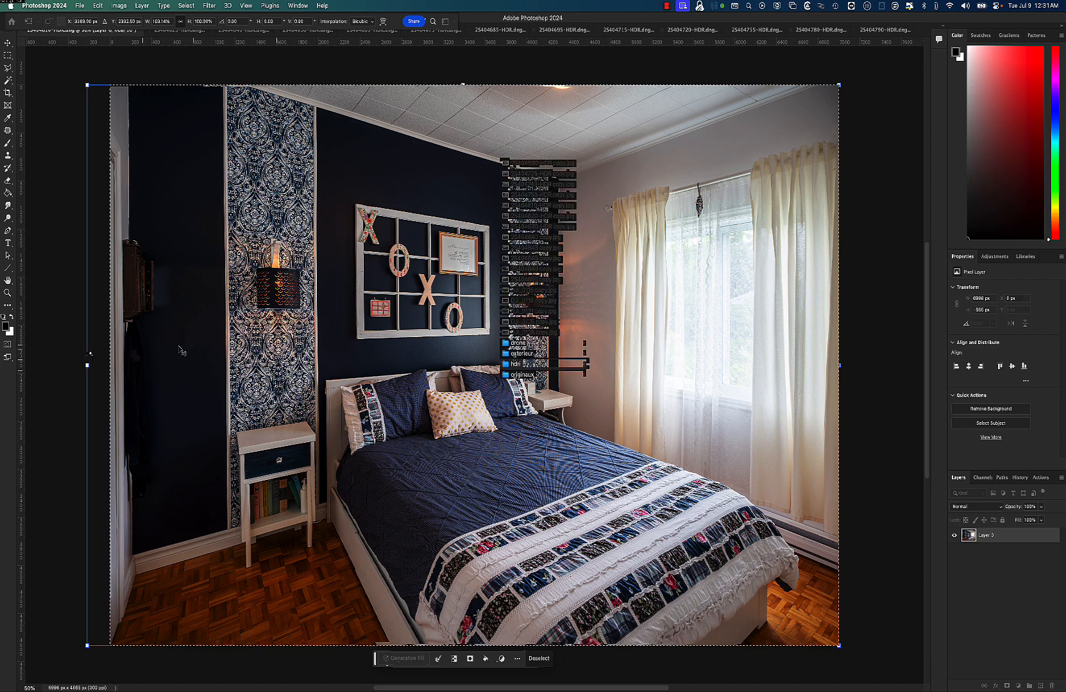